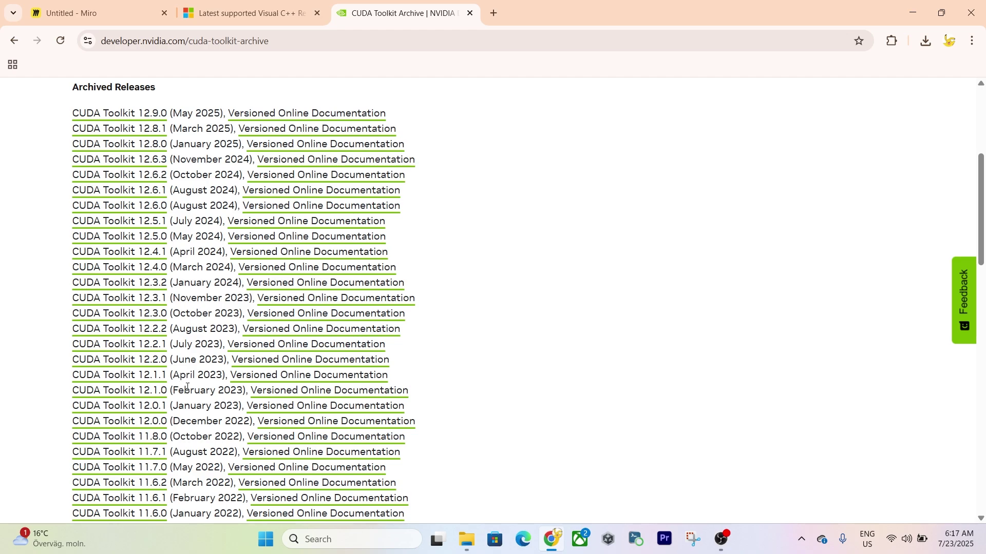
Step: Pick the CUDA Toolkit 12.1.1 exe (local) installer for Windows 11 on x86_64
left_click(156, 380)
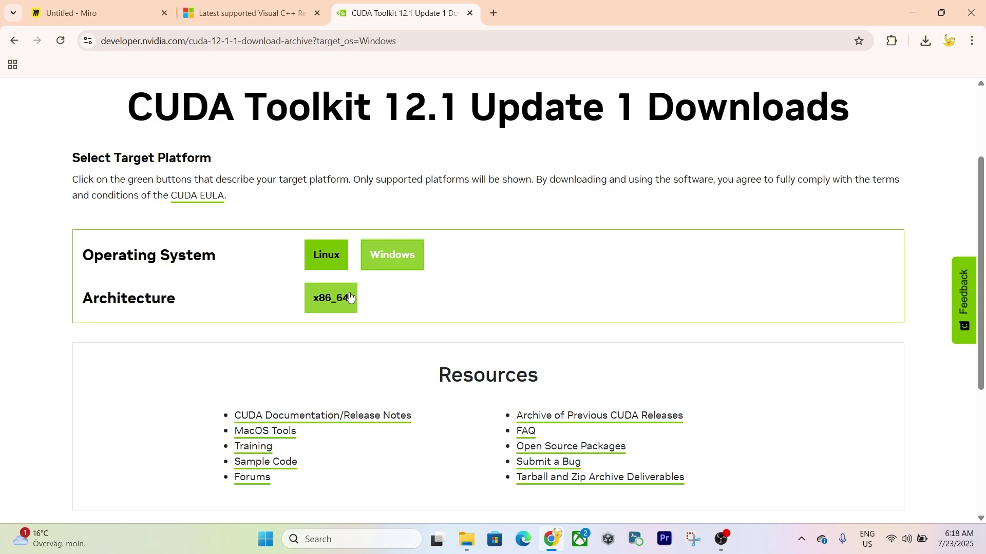
left_click(341, 310)
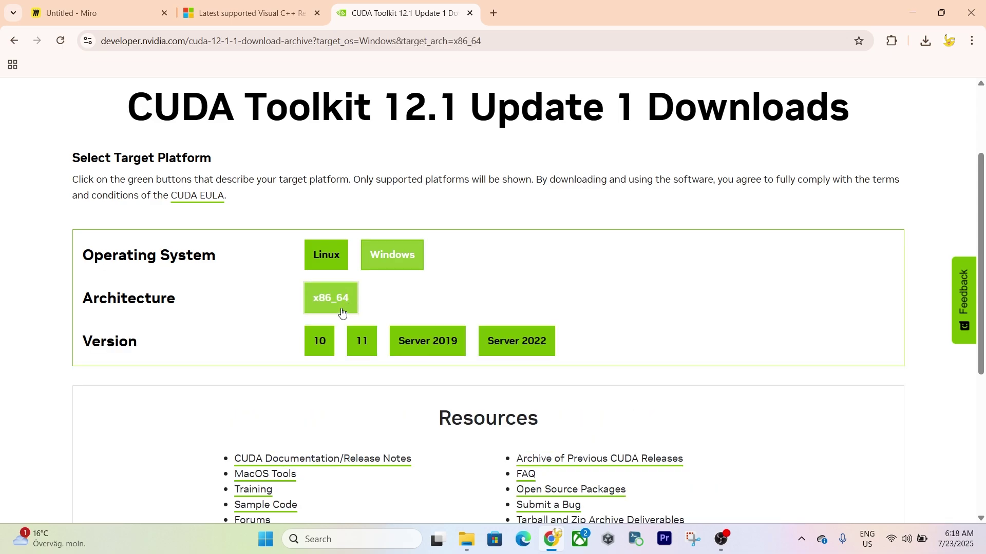
left_click(361, 341)
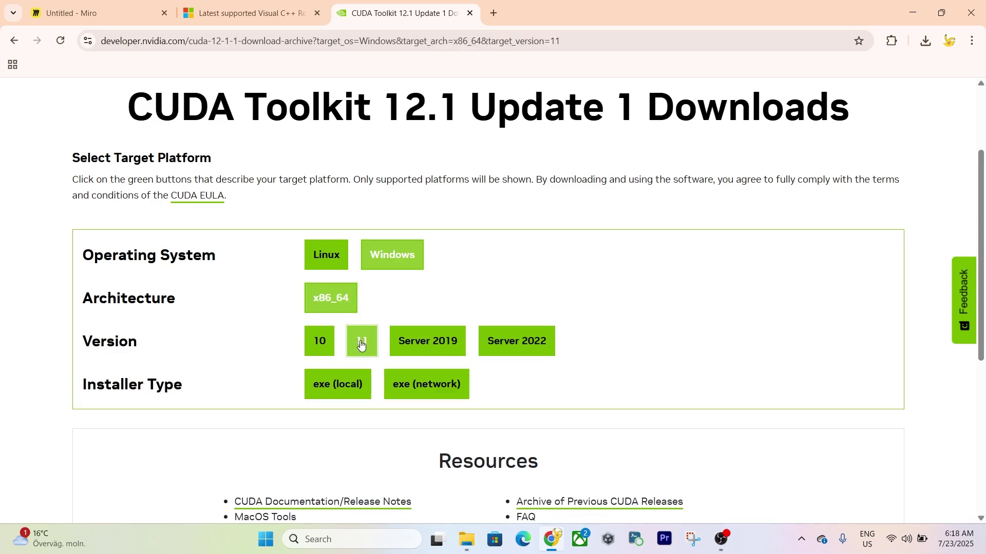
left_click(342, 399)
scroll(342, 395, "down", 5)
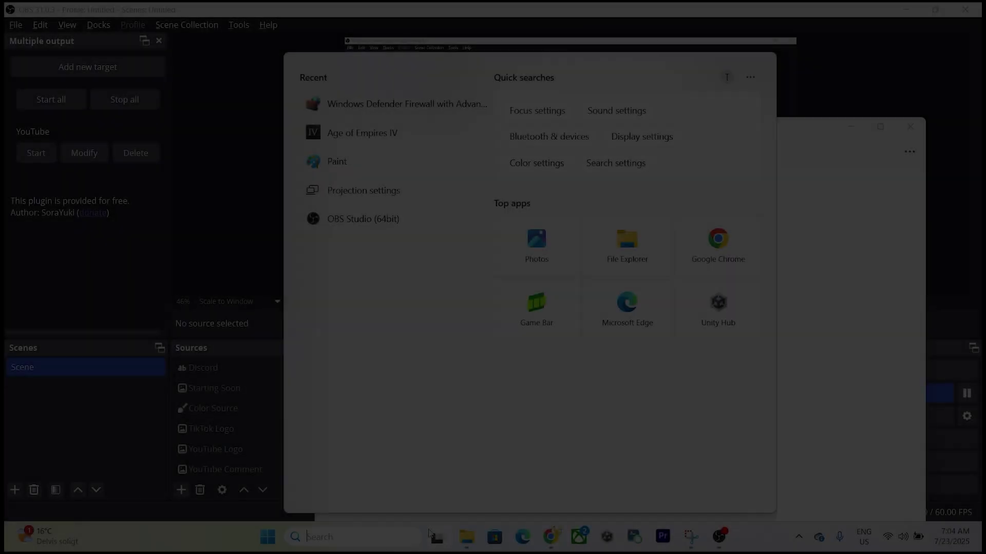
Step: Launch Anaconda PowerShell Prompt from a Start search for 'ana'
mouse_move(430, 534)
type("anaconda PowerShell Prom")
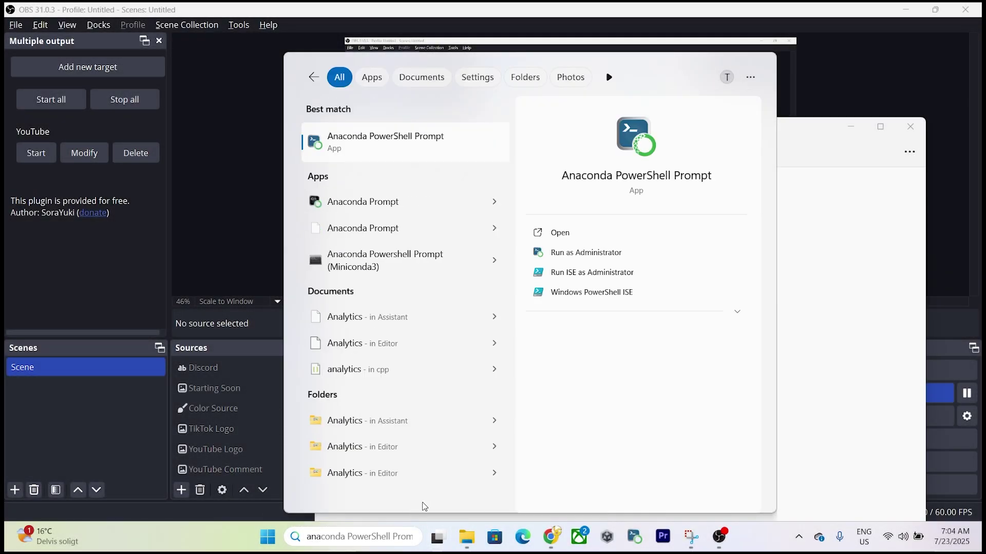
left_click(395, 136)
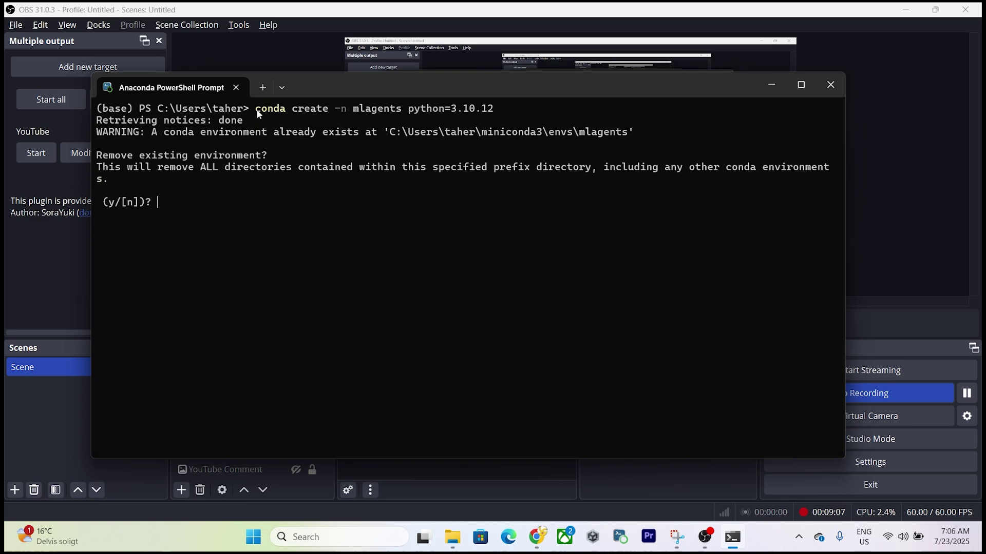
Step: Activate the mlagents environment and enter conda install numpy=1.23.5
left_click_drag(257, 110, 492, 114)
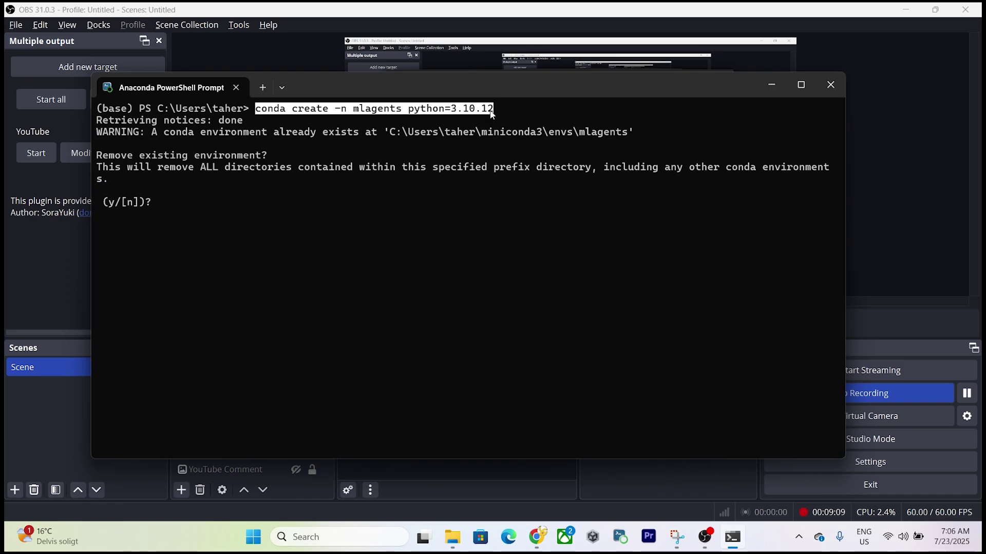
right_click(492, 114)
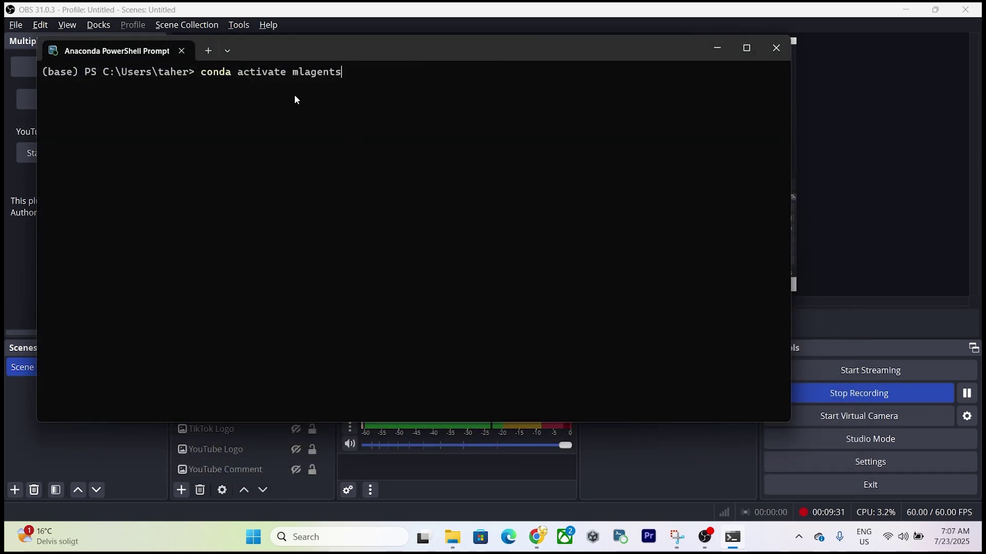
key("Return")
type("conda install numpy=1.23.5")
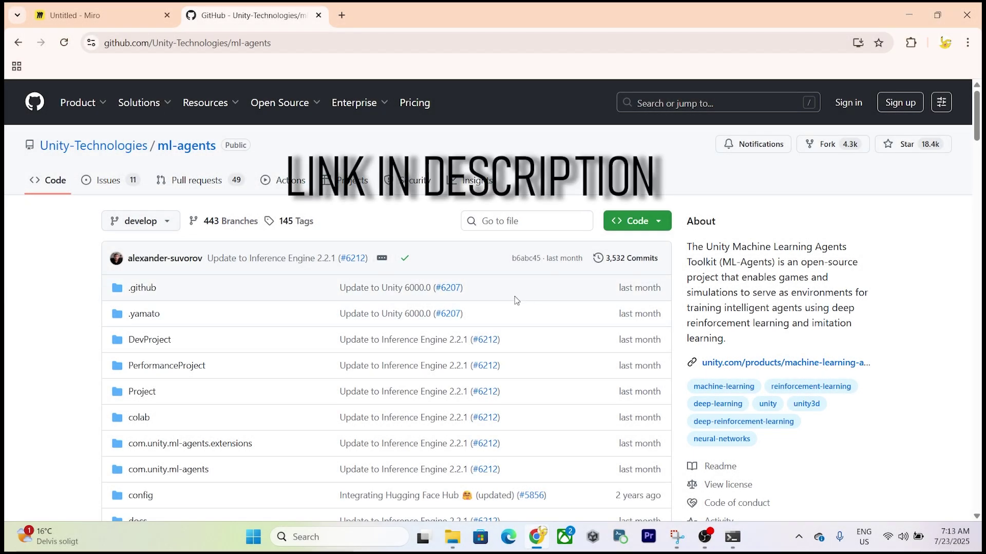
Step: Open ML-Agents Release 22 from the Releases section of the ml-agents repository
scroll(770, 336, "down", 6)
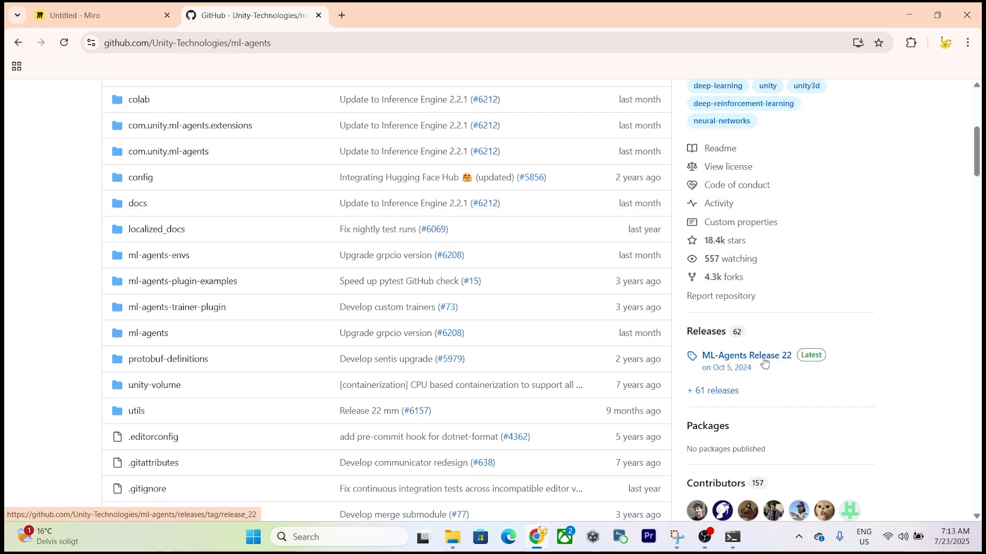
left_click(764, 363)
scroll(403, 332, "down", 9)
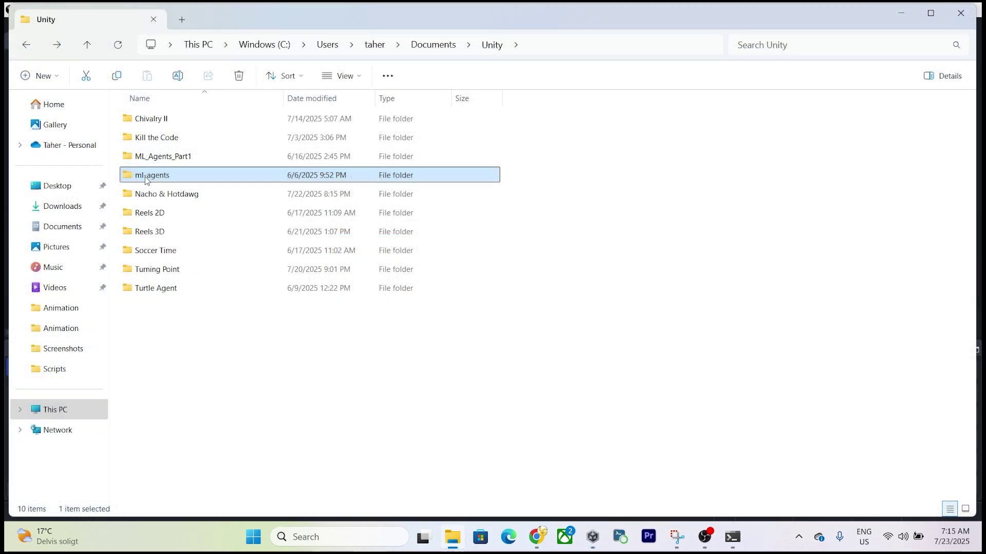
Step: Add the ml-agents\Project folder to Unity Hub as a project from disk
mouse_move(148, 179)
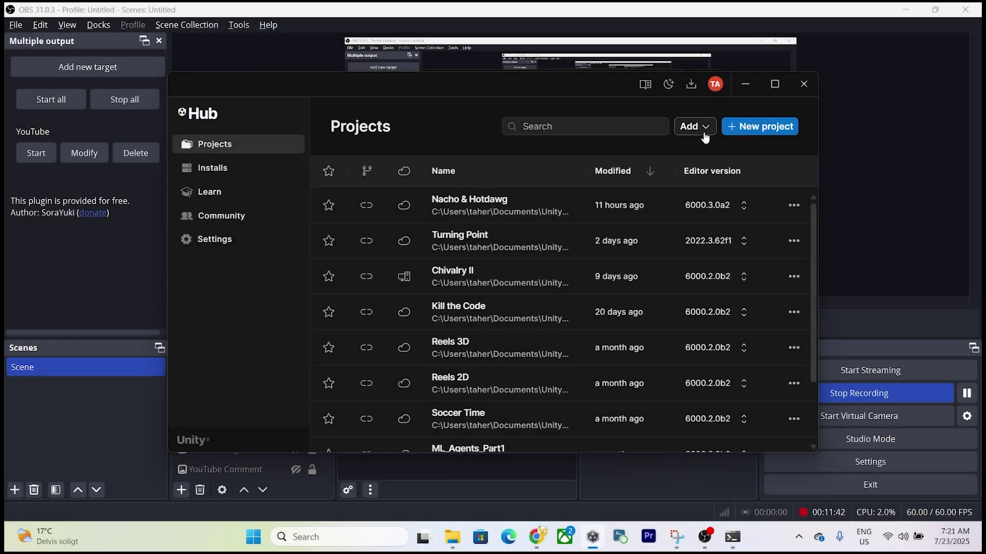
left_click(703, 131)
left_click(733, 153)
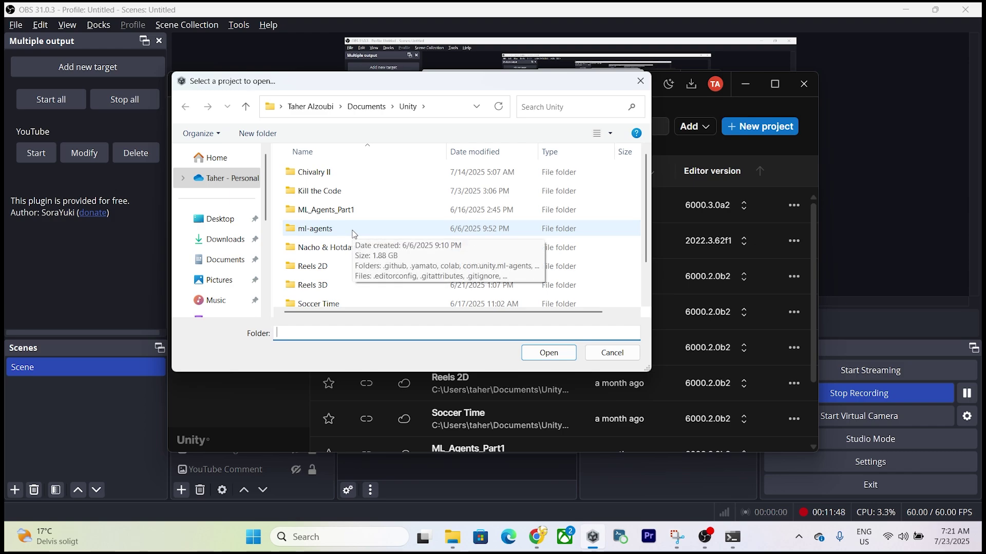
double_click(354, 232)
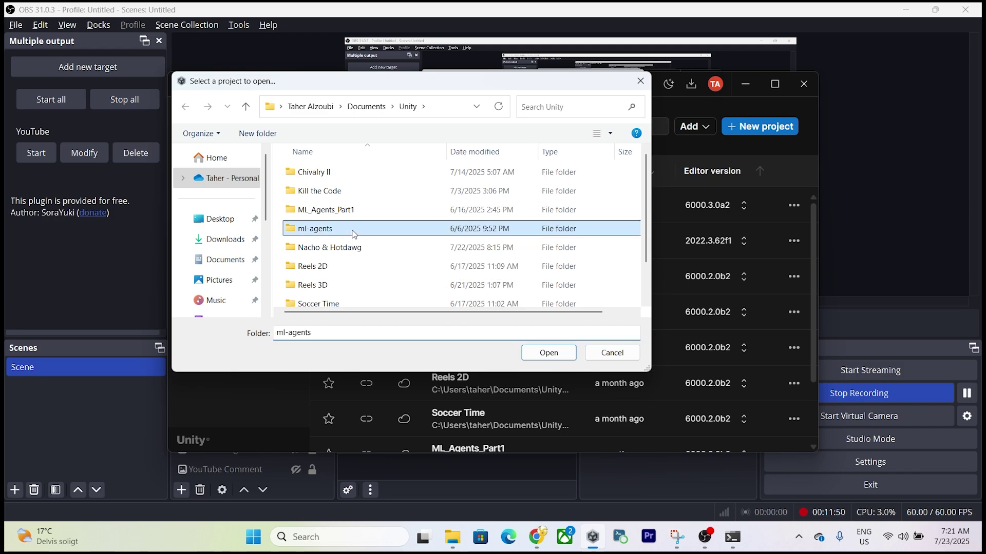
scroll(363, 219, "down", 4)
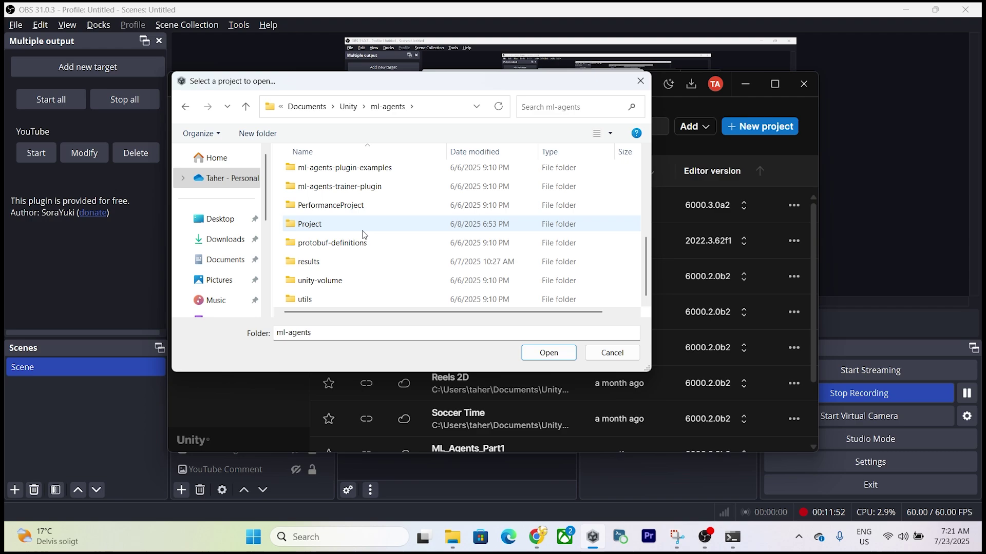
double_click(328, 226)
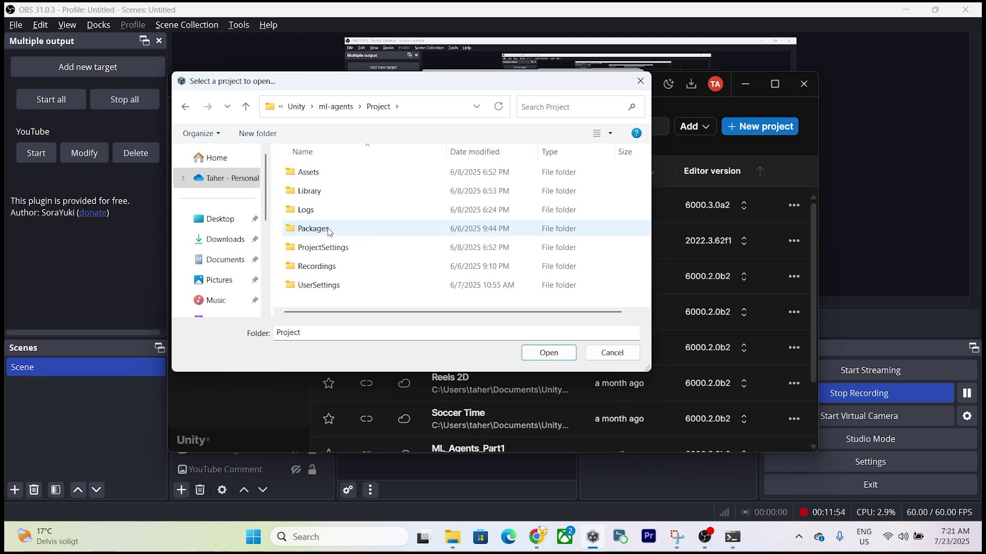
left_click(547, 352)
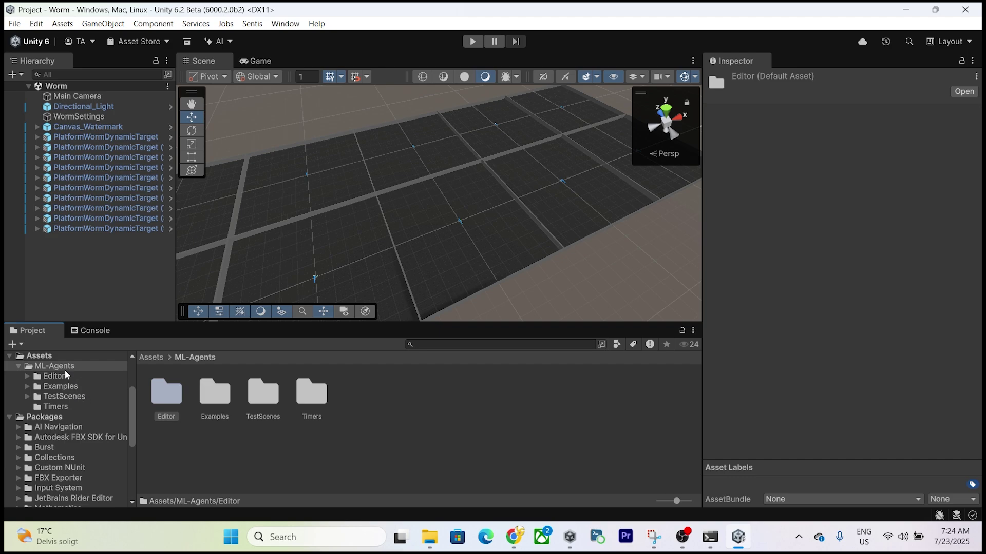
Step: Open the Basic scene from Examples > Basic > Scenes and enter Play mode
left_click(28, 386)
scroll(57, 446, "down", 2)
left_click(55, 431)
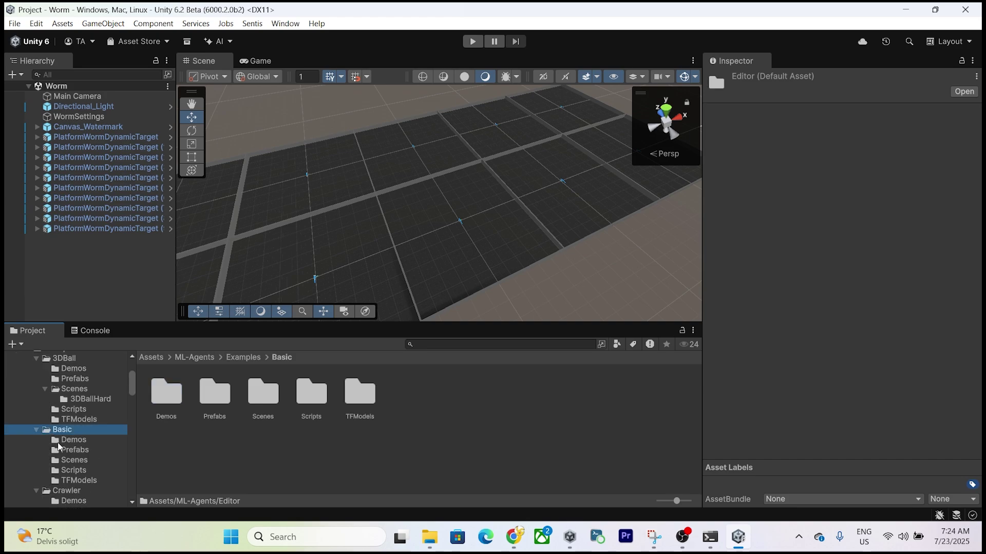
left_click(73, 459)
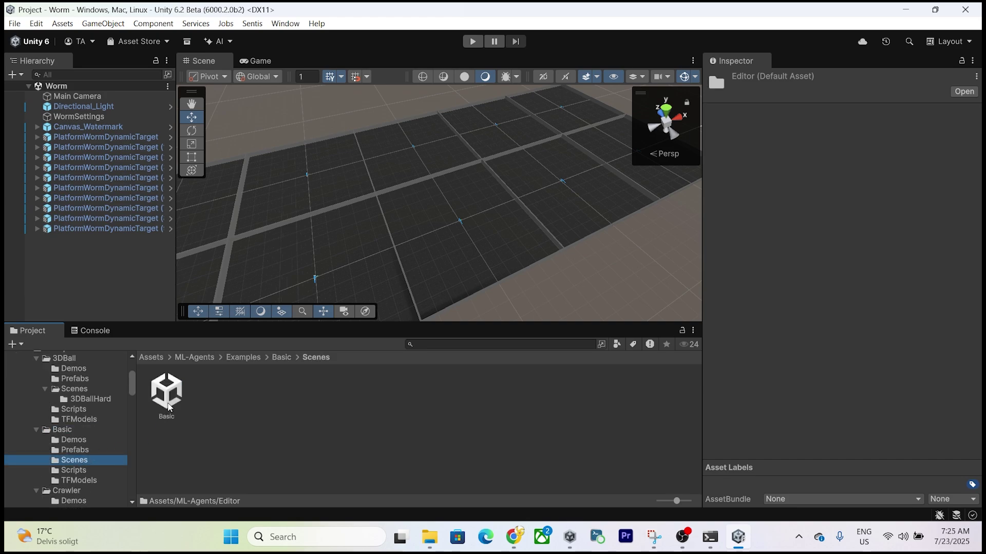
double_click(167, 393)
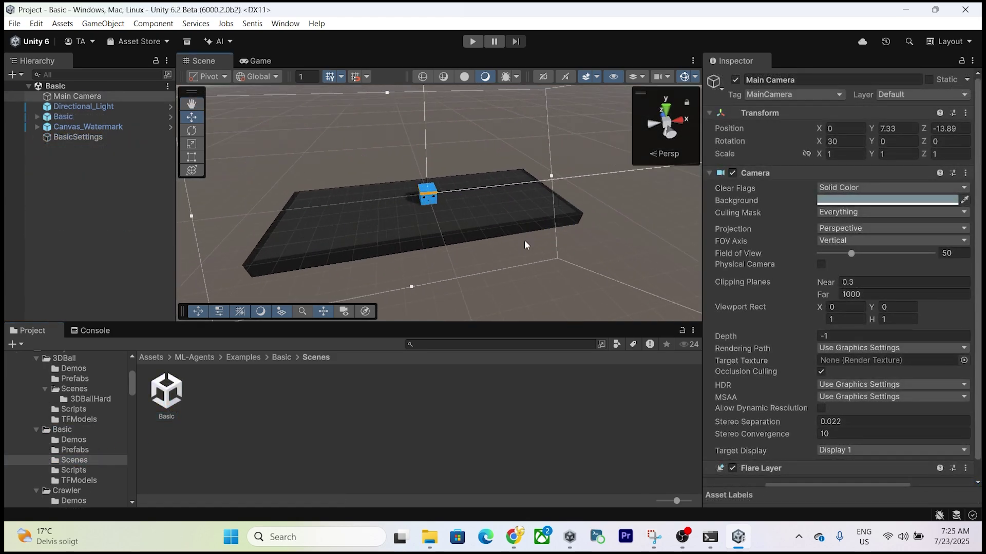
key("ctrl+p")
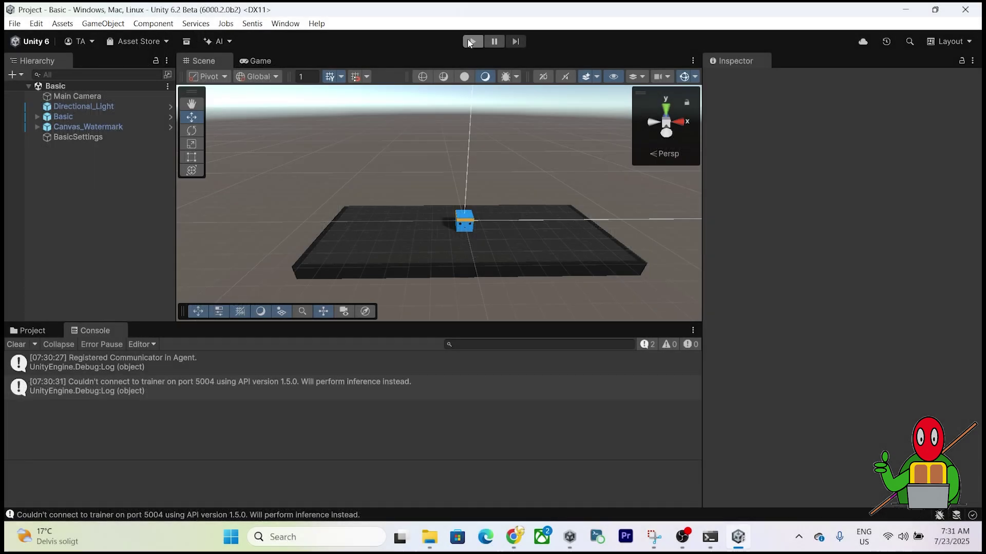
Step: Play the Basic scene to connect the trainer, stop it, and show the training terminal
left_click(472, 41)
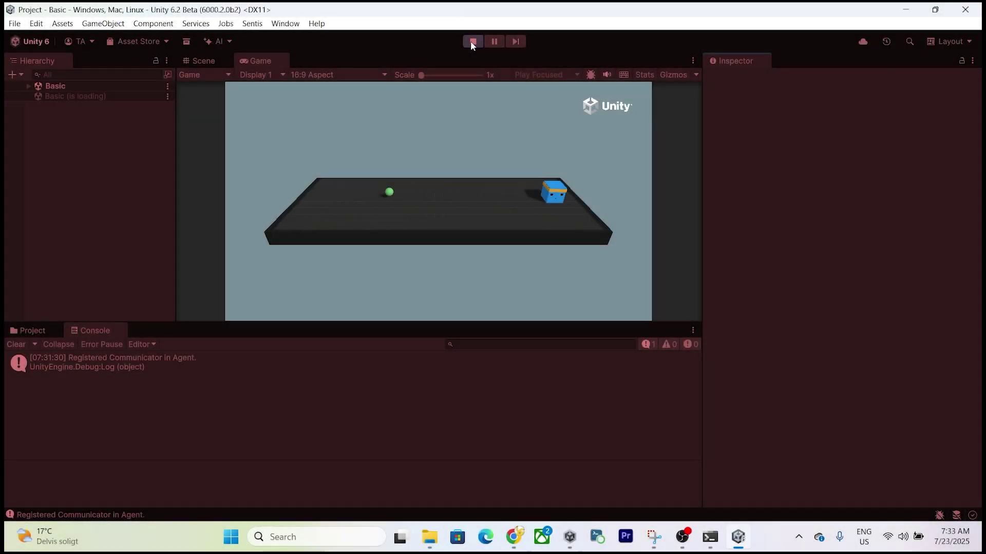
left_click(470, 41)
left_click(705, 534)
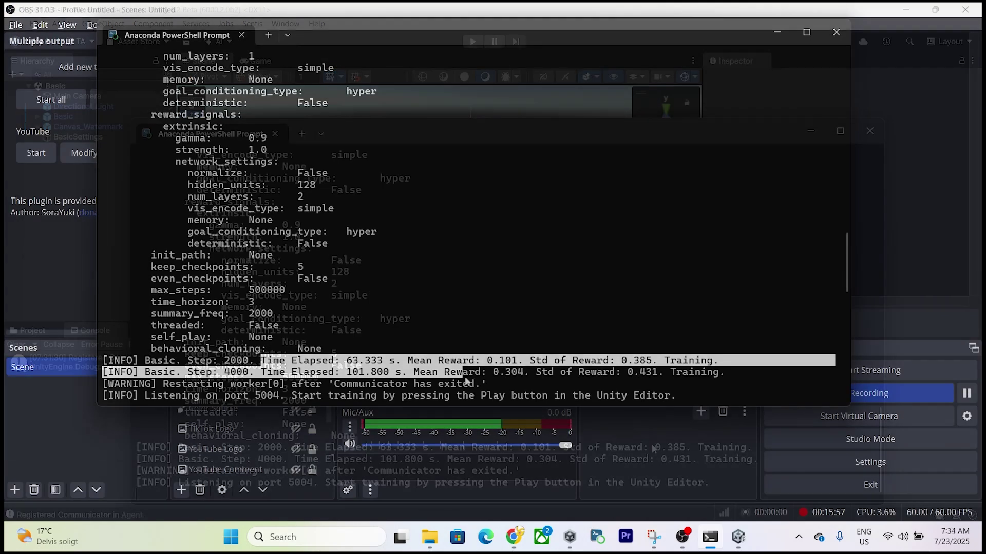
Step: Select the reward log lines and strip the --force option from the mlagents-learn command
left_click_drag(261, 360, 718, 371)
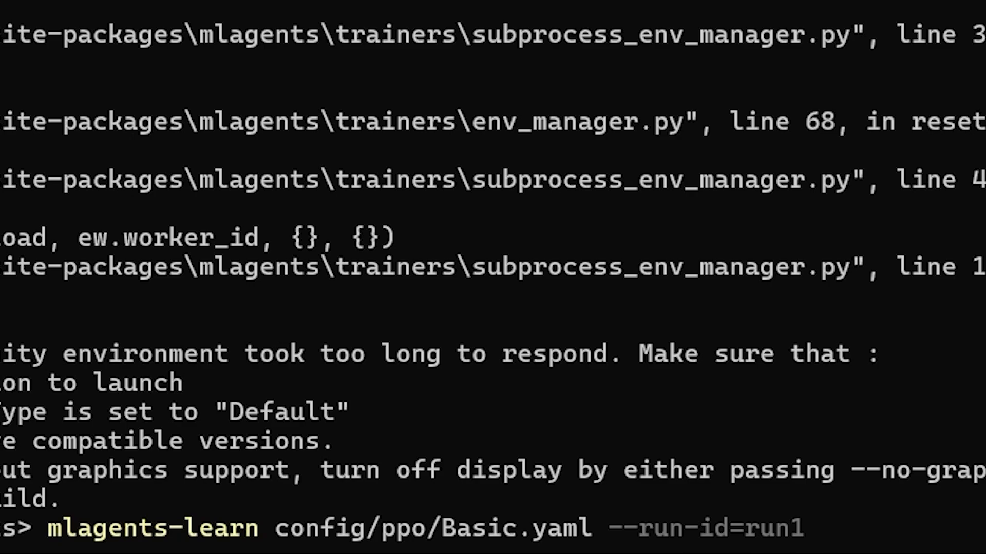
type("-fo")
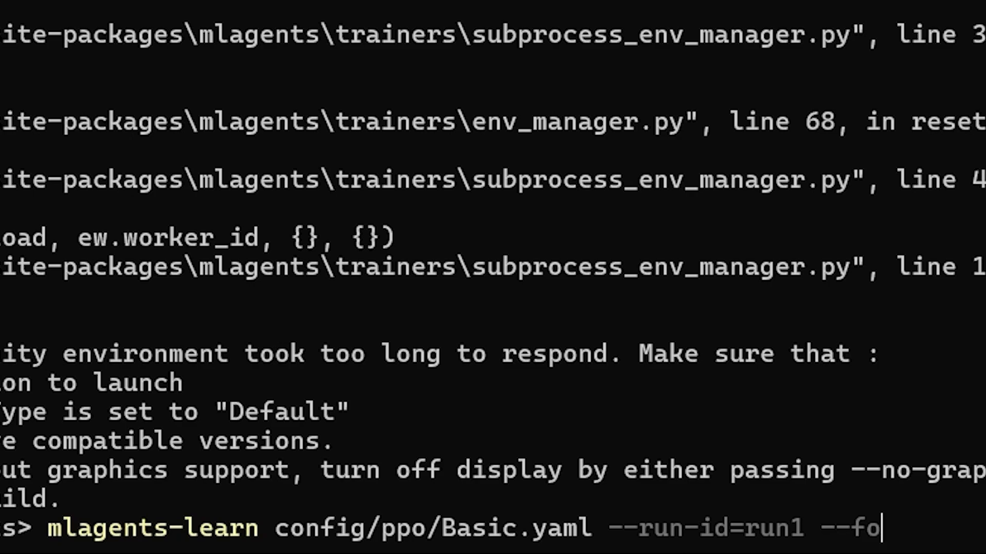
type("rce")
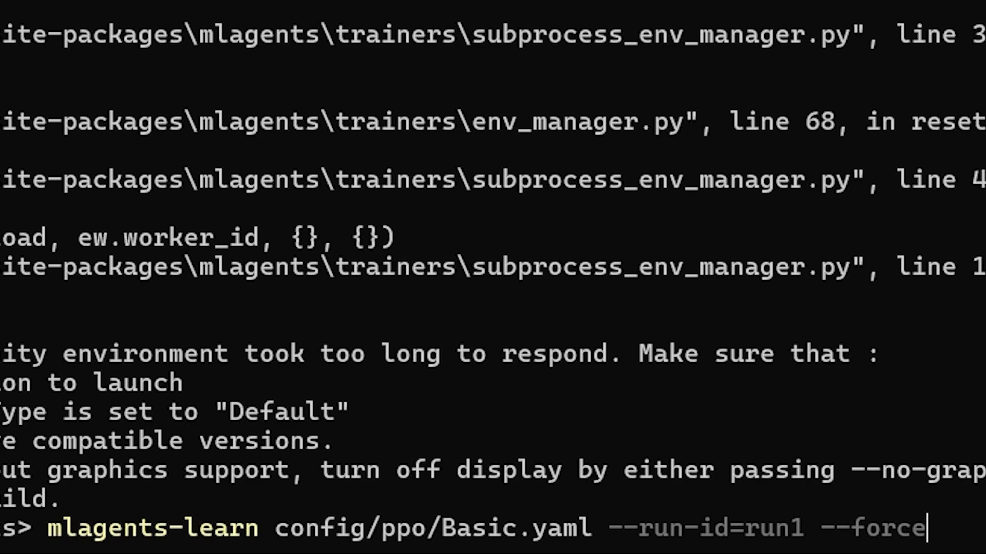
key("BackSpace")
key("BackSpace")
key("BackSpace")
key("BackSpace")
key("BackSpace")
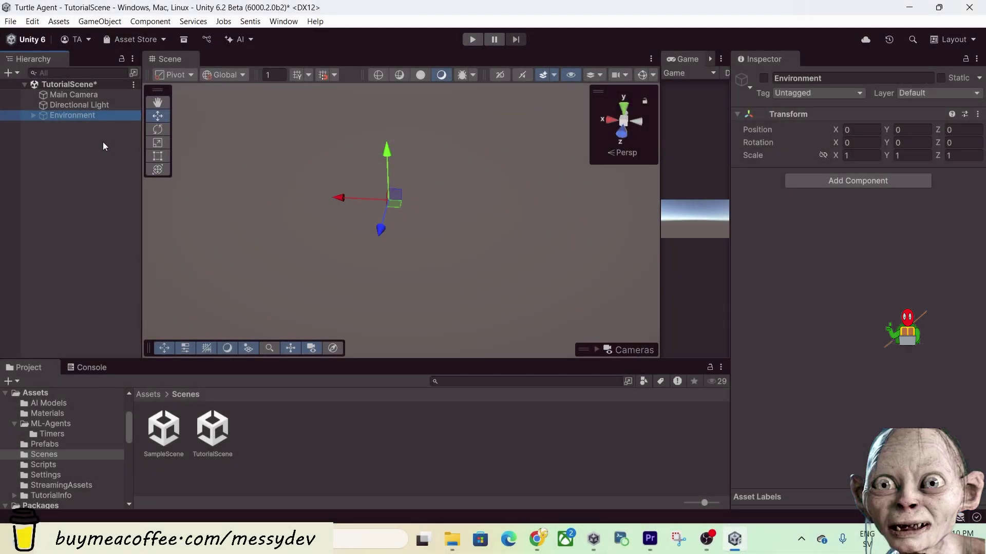
Step: Replace Environment with a new empty object 'Environemt' at a reset Transform
key("Delete")
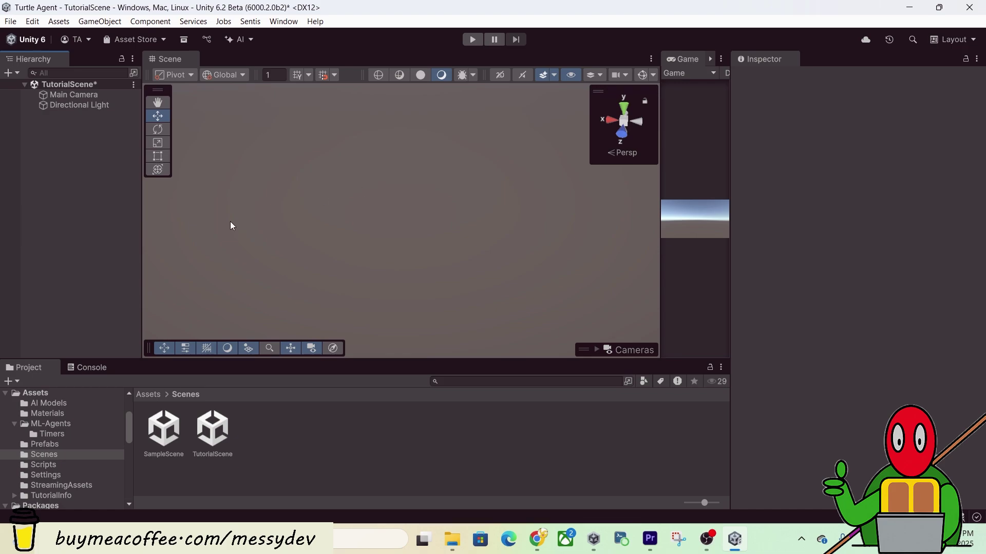
right_click(59, 171)
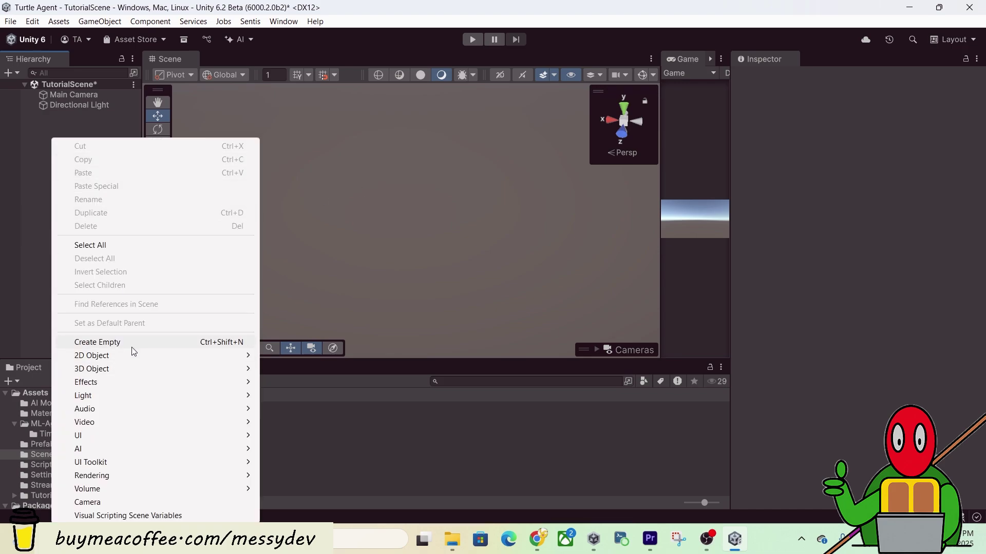
left_click(132, 348)
type("Envir")
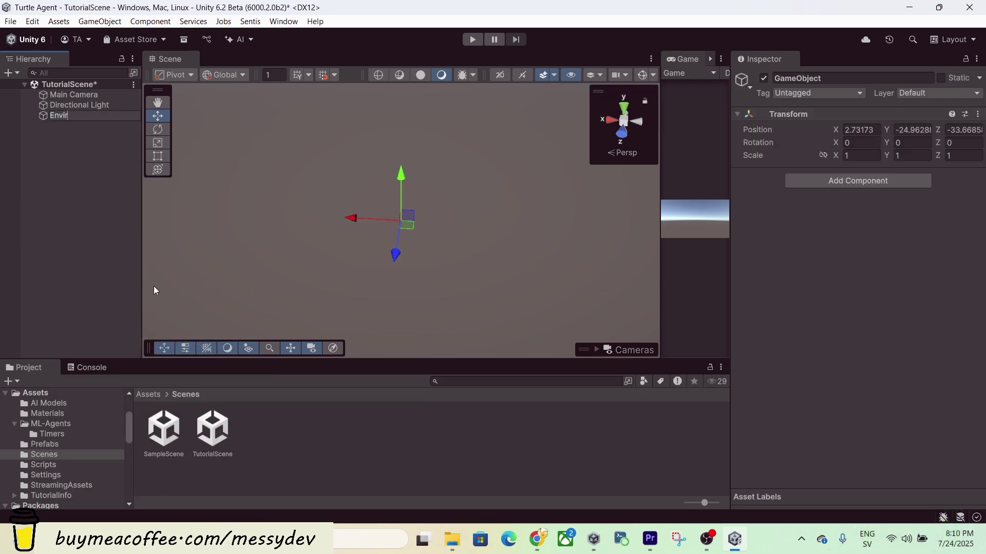
type("onemt")
key("Return")
left_click(977, 114)
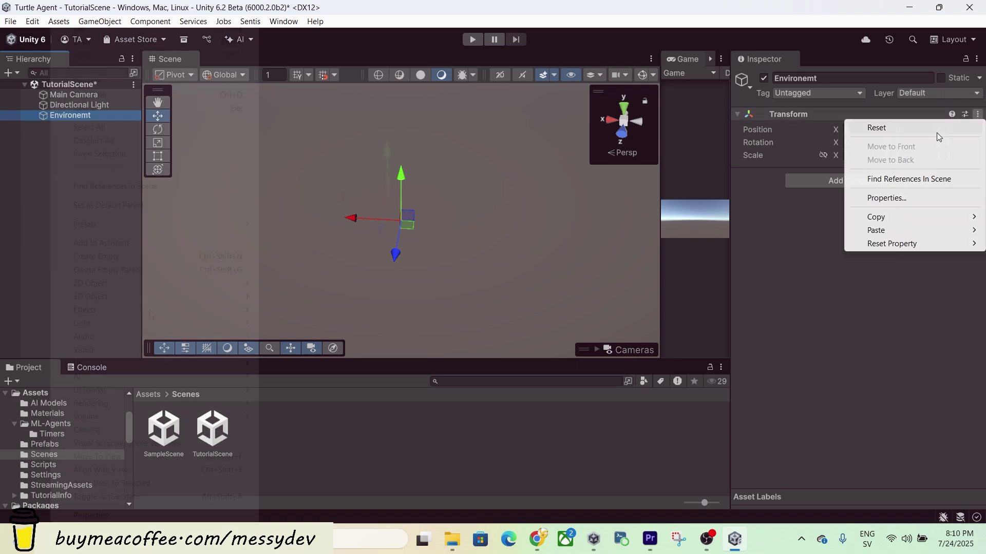
left_click(874, 128)
Step: Add a Plane as the arena floor and a small front cube on the Turtle
right_click(52, 115)
mouse_move(143, 295)
left_click(309, 349)
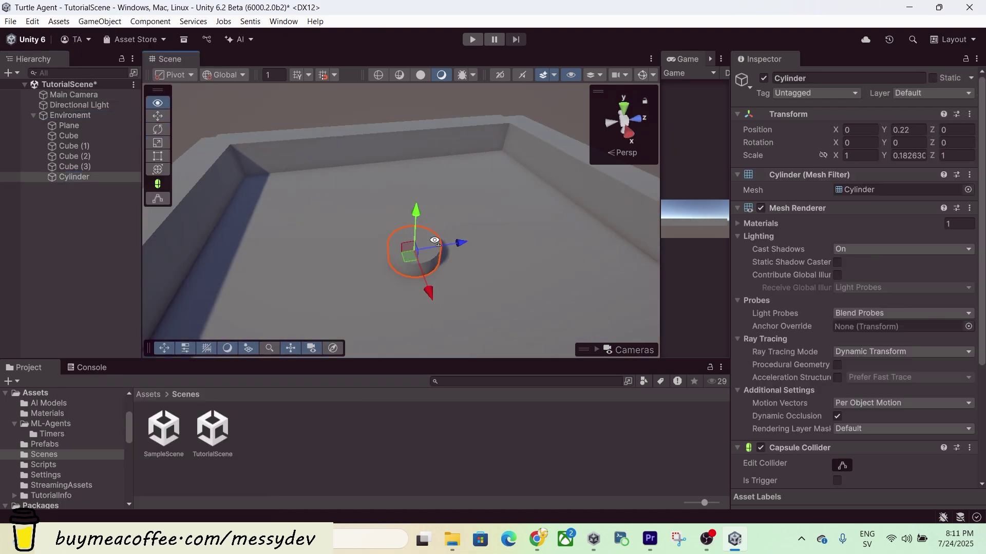
right_click(66, 176)
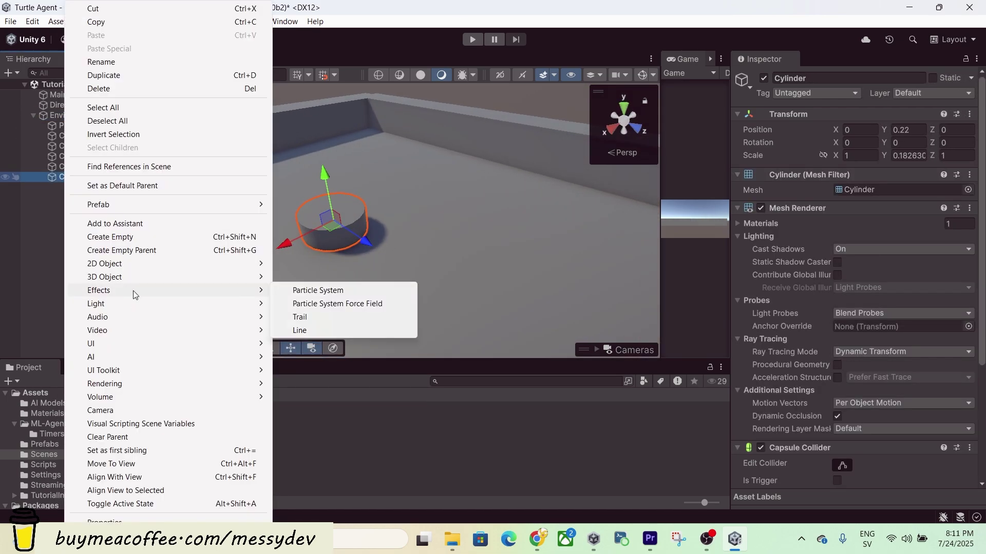
mouse_move(246, 277)
left_click(301, 277)
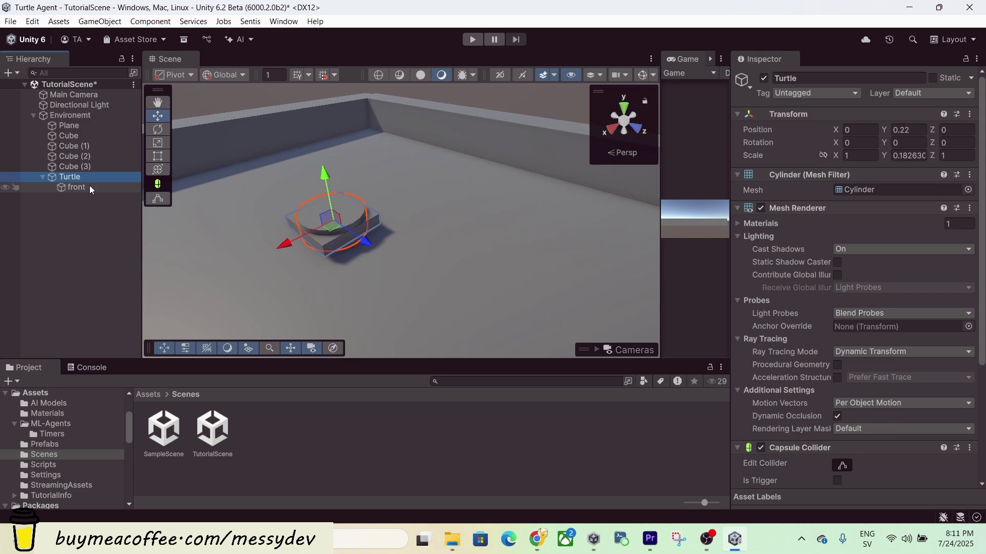
Step: Add a sphere goal away from the turtle and make its collider a trigger
right_click(70, 115)
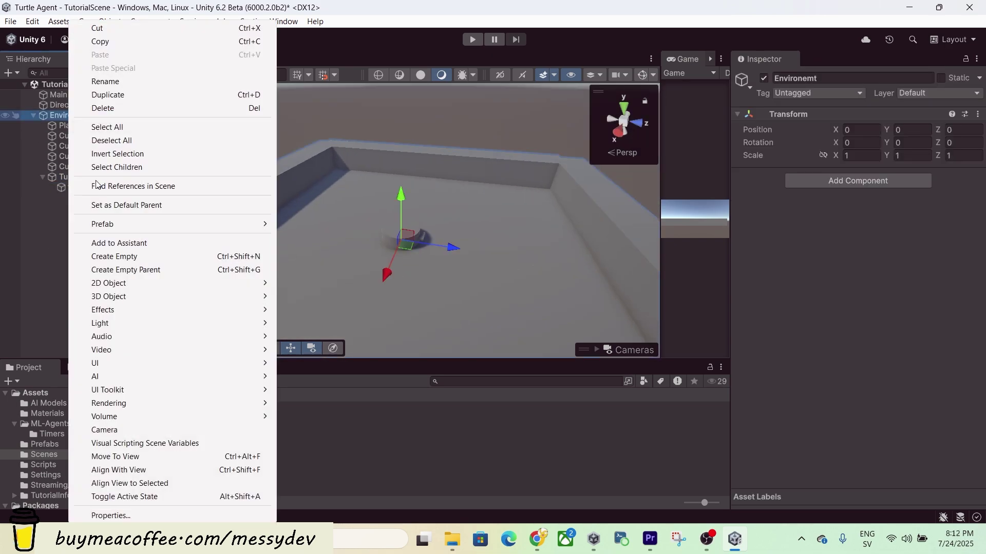
mouse_move(108, 296)
left_click(308, 311)
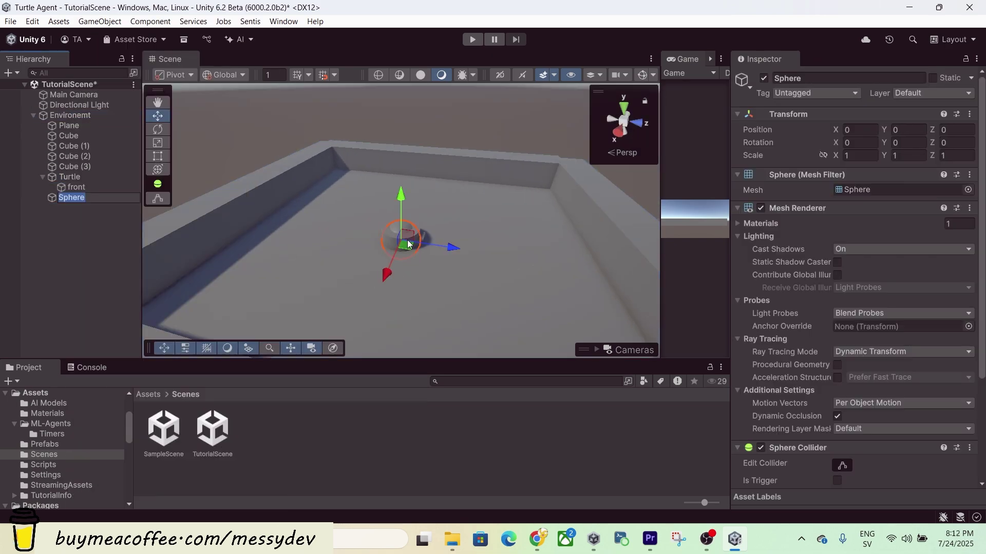
type("Goal")
key("Return")
left_click_drag(401, 225, 337, 290)
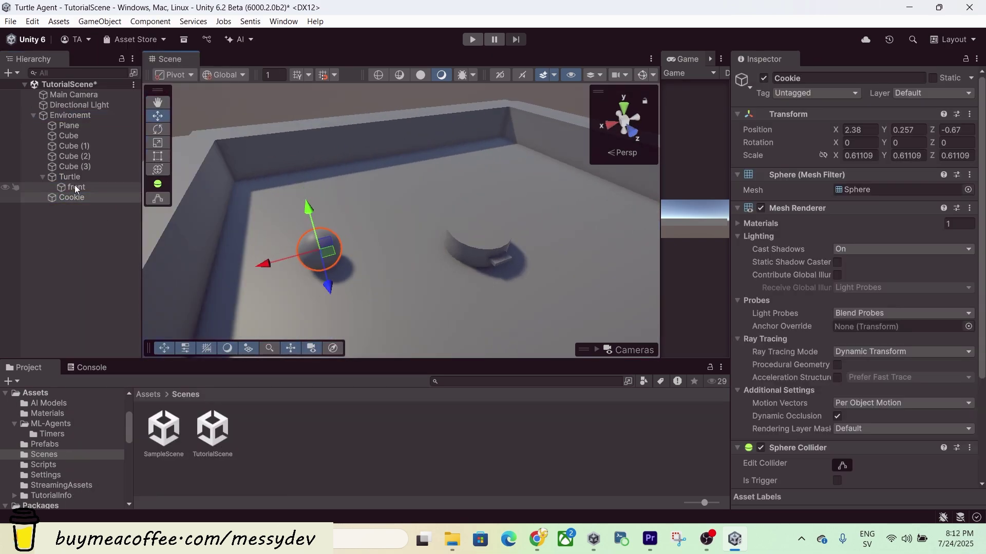
scroll(821, 333, "down", 5)
left_click(837, 340)
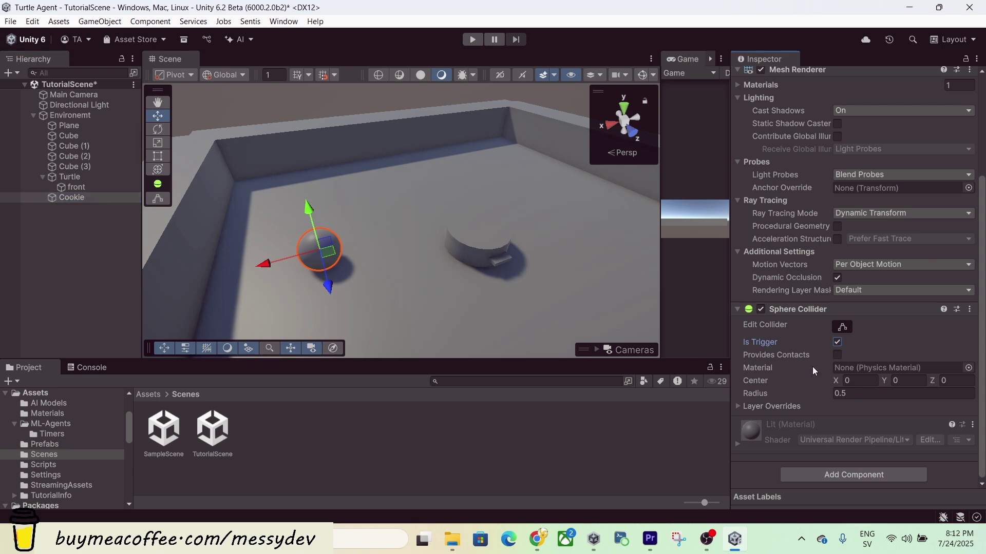
scroll(821, 359, "up", 5)
Step: Tag the four walls as Wall
left_click(808, 95)
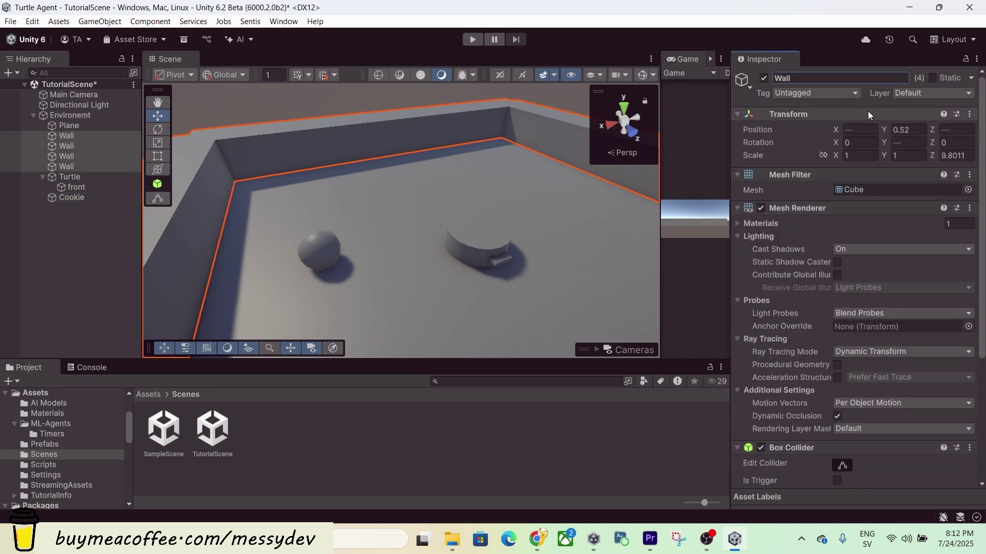
left_click(816, 93)
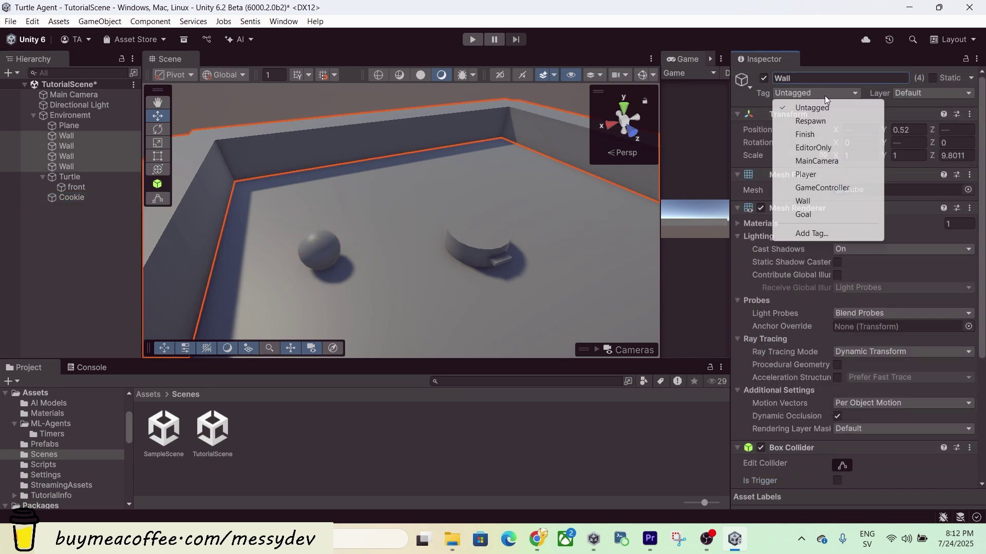
left_click(834, 200)
Step: Add a Rigidbody component to the Turtle
double_click(69, 177)
scroll(838, 411, "down", 5)
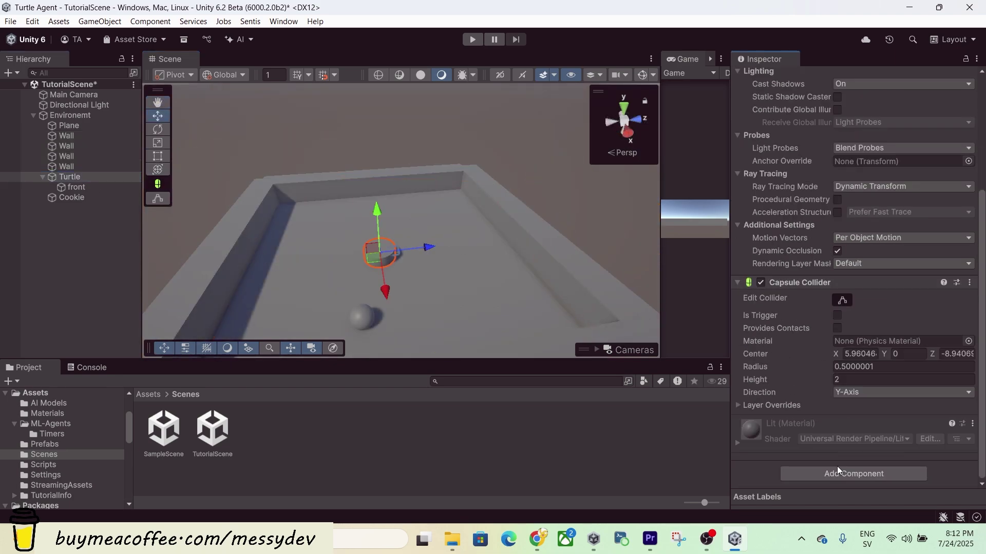
left_click(837, 474)
key("Return")
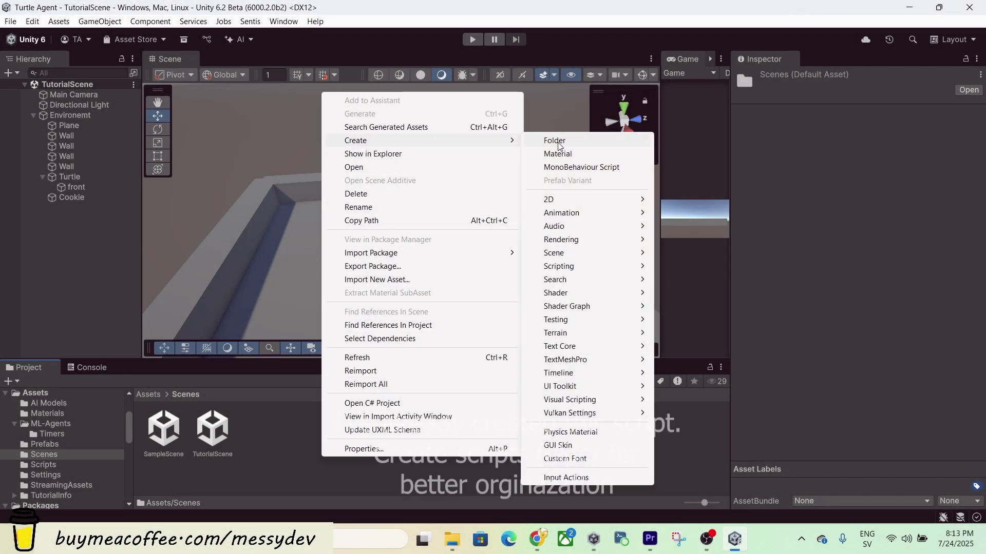
Step: Start a new MonoBehaviour script and remove the front cube's Box Collider
left_click(554, 154)
type("Tu")
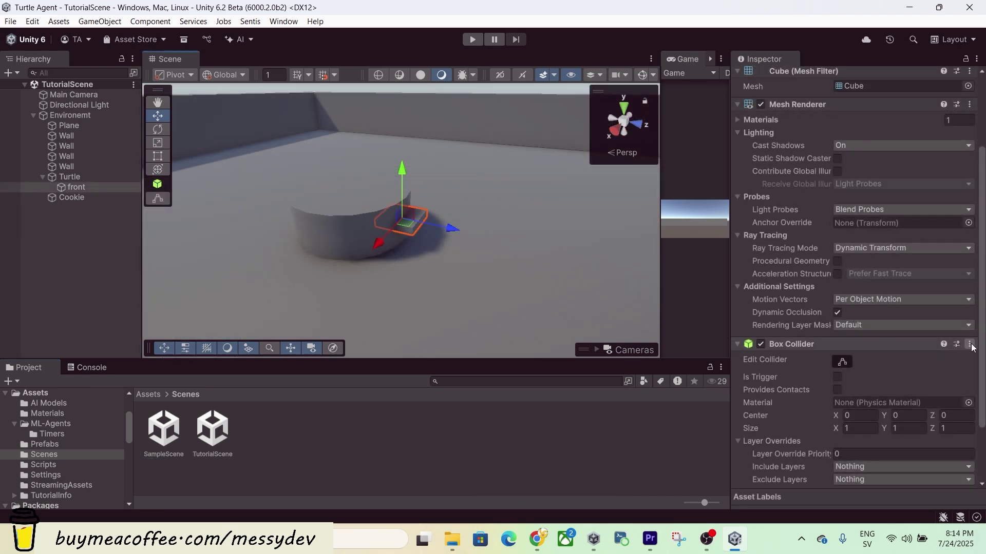
left_click(970, 344)
left_click(917, 404)
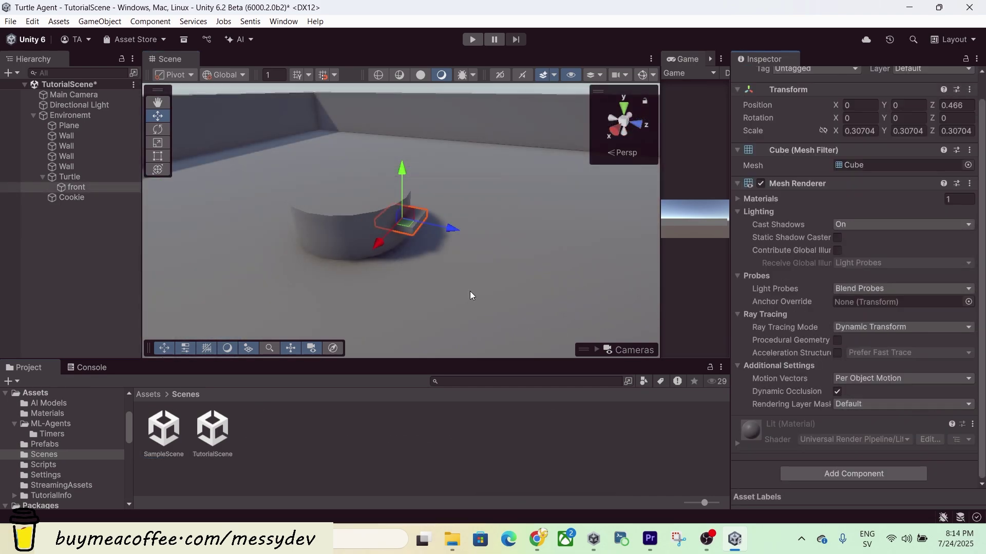
Step: Refit the Turtle's capsule collider to height 3.27 at Y 1.67 and save the scene
left_click(356, 240)
left_click(842, 303)
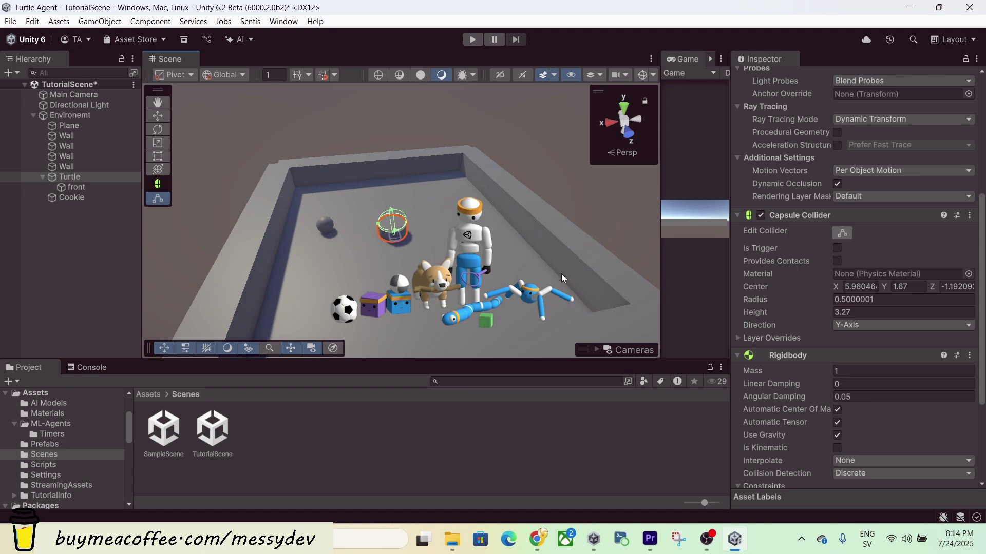
key("ctrl+s")
left_click(284, 21)
Step: Search the Package Manager for 'ml a' and view the ML Agents version history
mouse_move(348, 216)
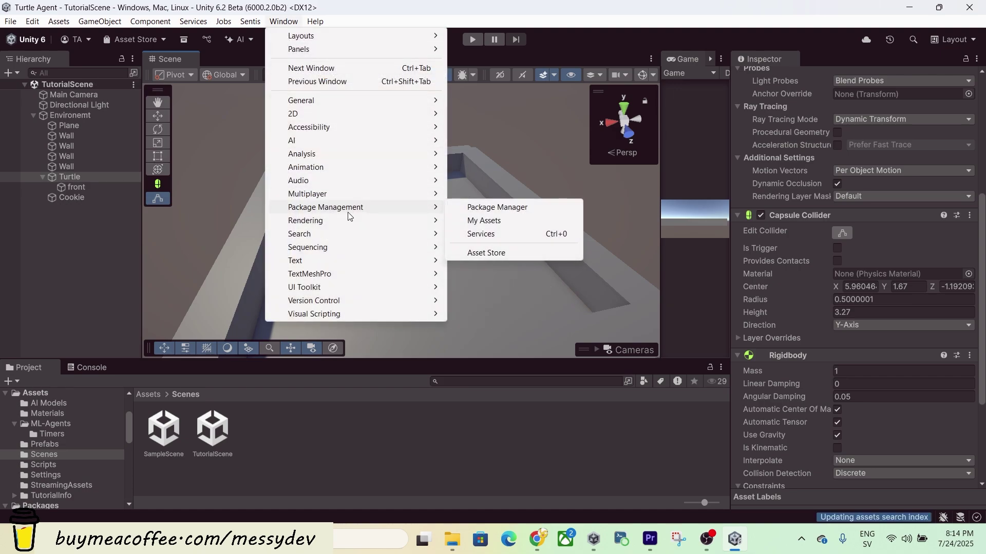
left_click(482, 208)
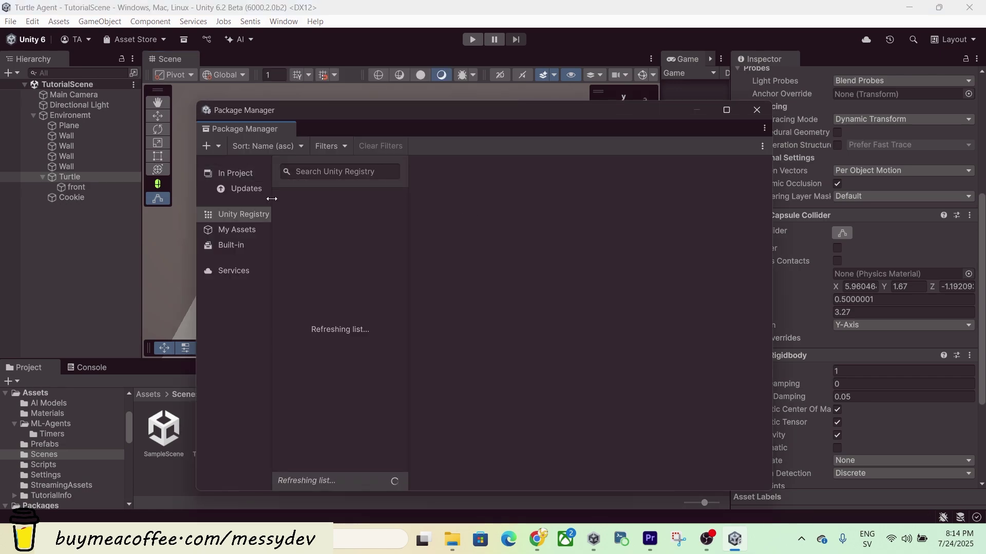
left_click(339, 171)
type("ml a")
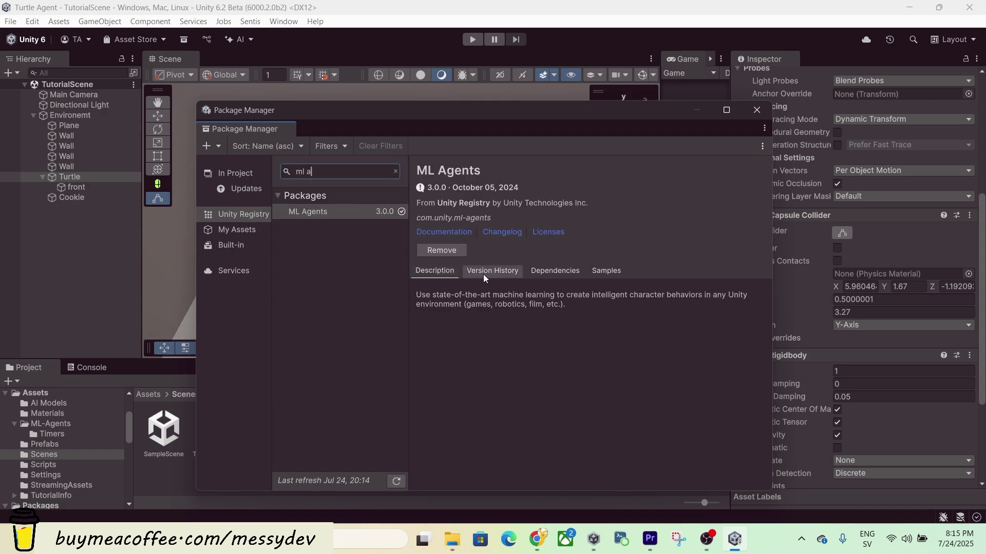
left_click(483, 274)
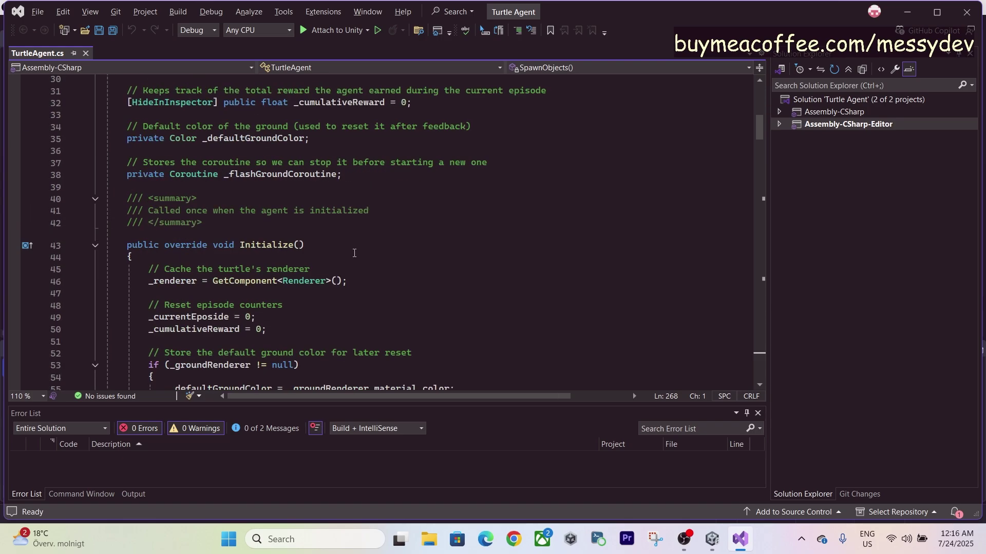
scroll(362, 271, "down", 20)
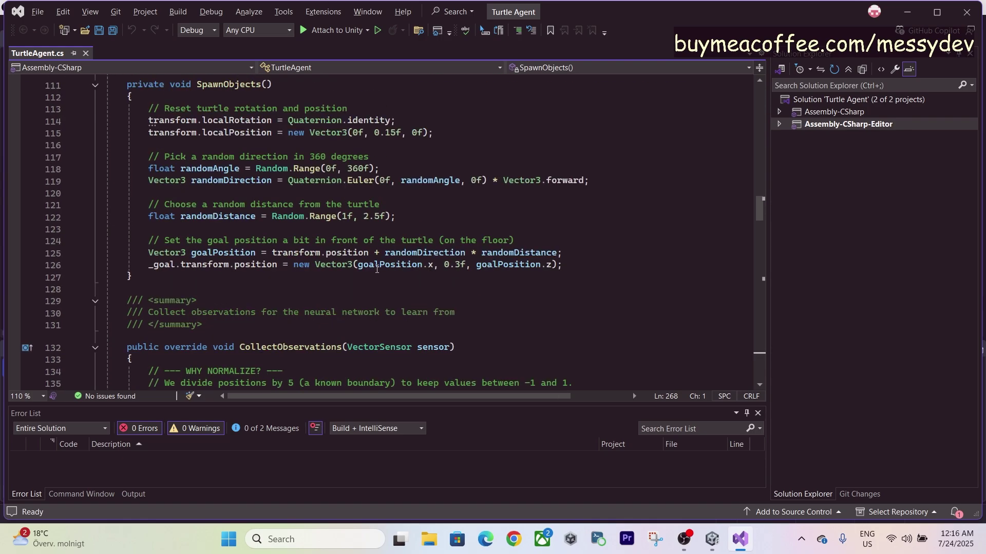
scroll(381, 270, "down", 20)
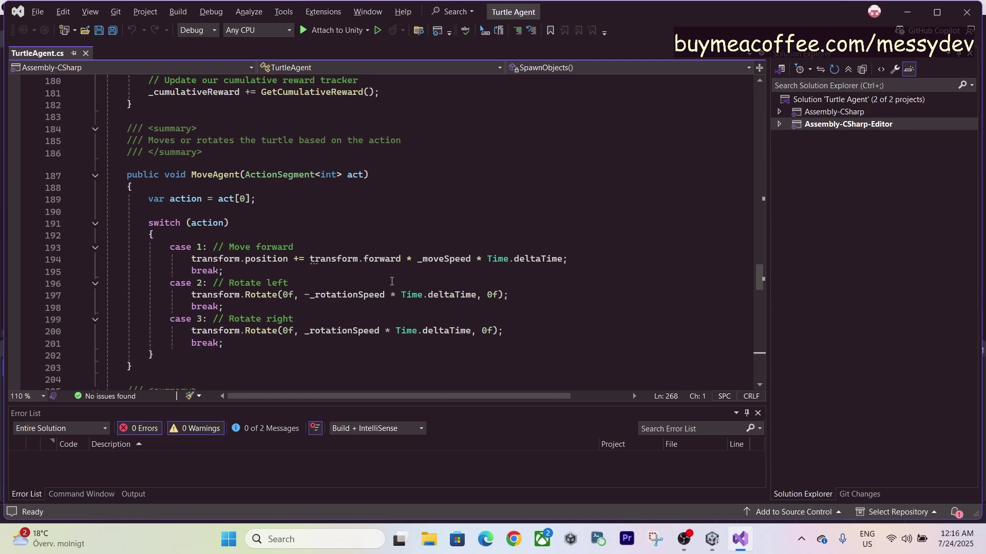
scroll(419, 303, "down", 12)
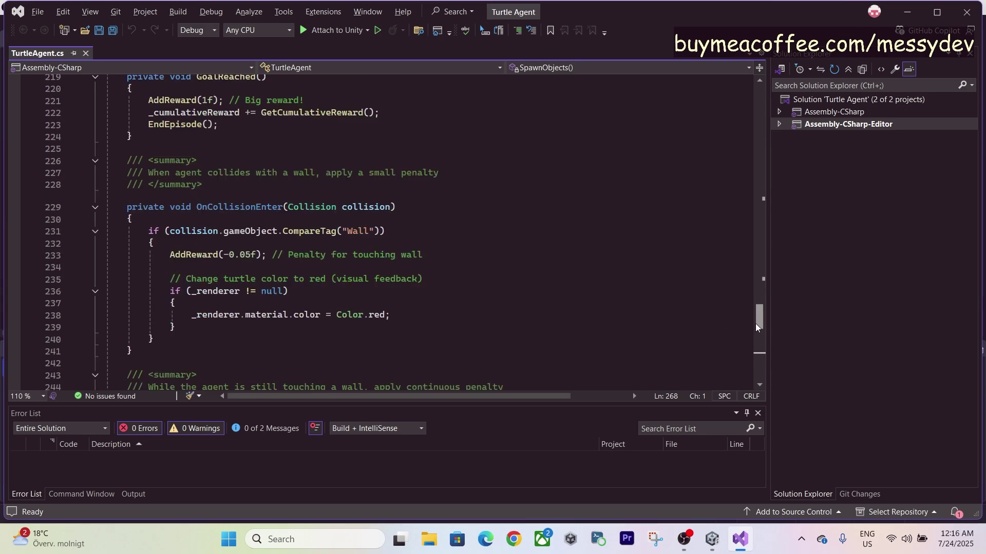
scroll(756, 350, "down", 3)
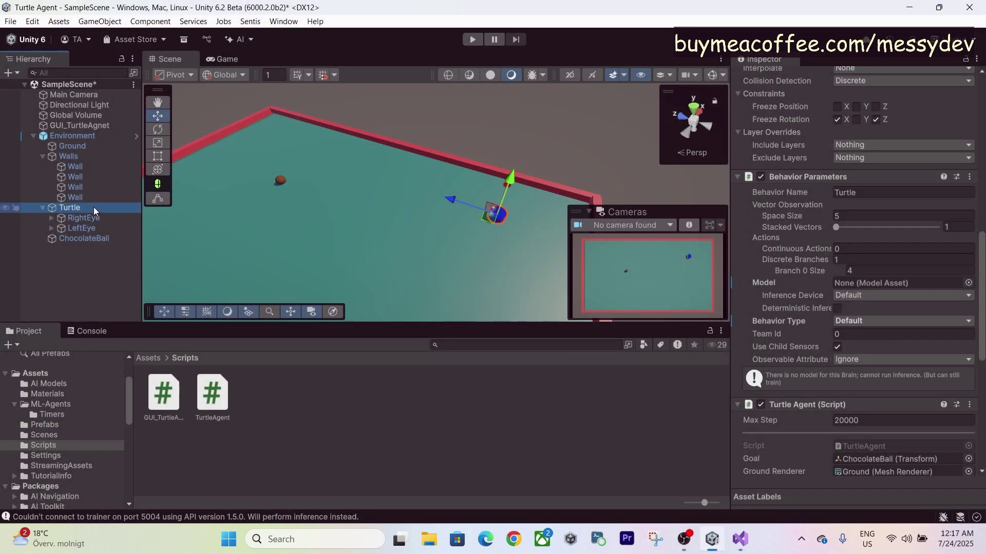
Step: Select the Turtle, review its agent script, and highlight the five AddObservation calls
left_click(93, 207)
scroll(820, 257, "up", 2)
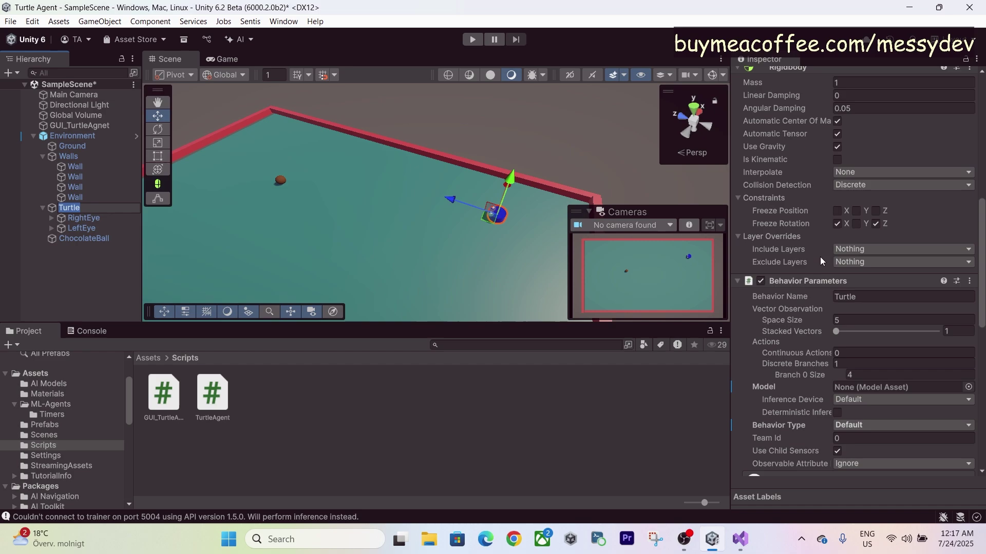
scroll(816, 273, "down", 4)
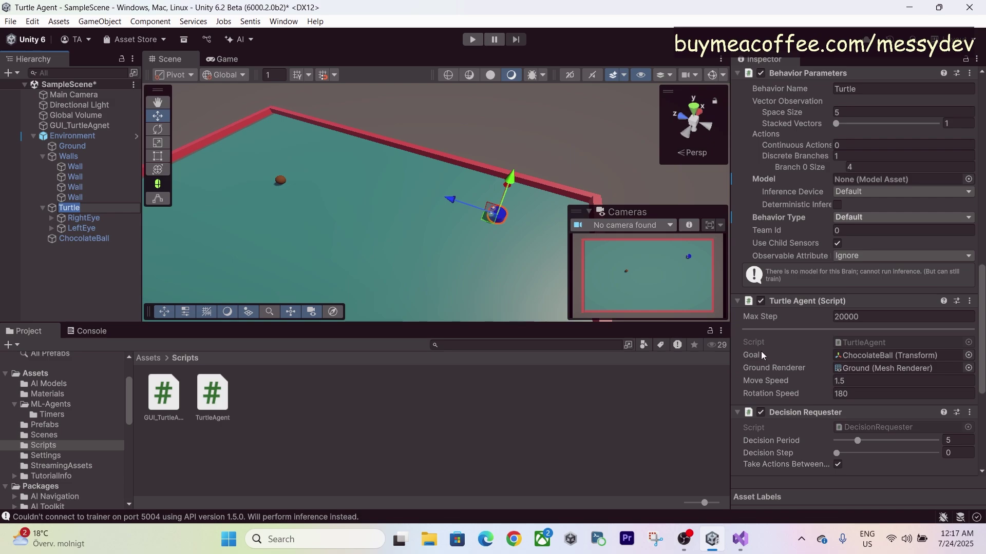
scroll(762, 347, "up", 1)
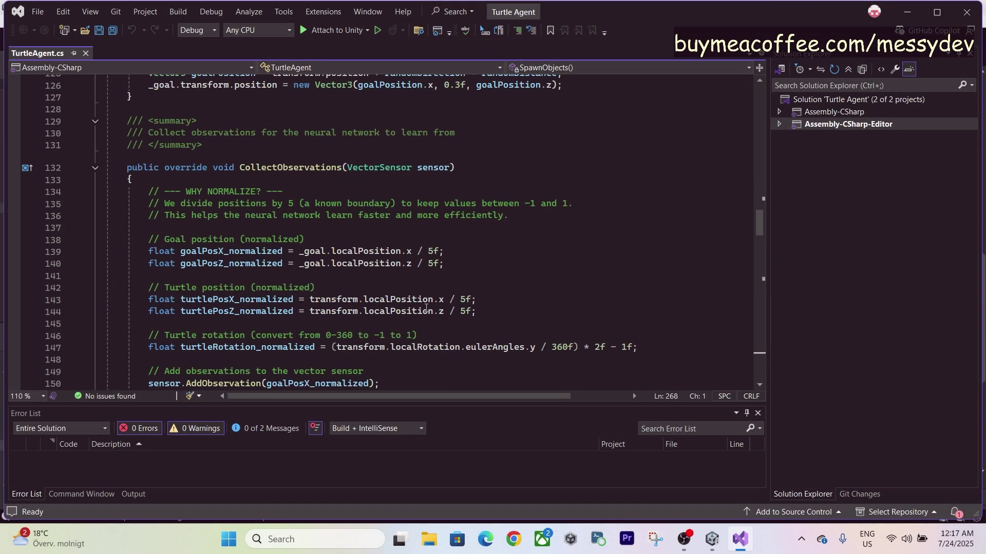
scroll(426, 308, "down", 5)
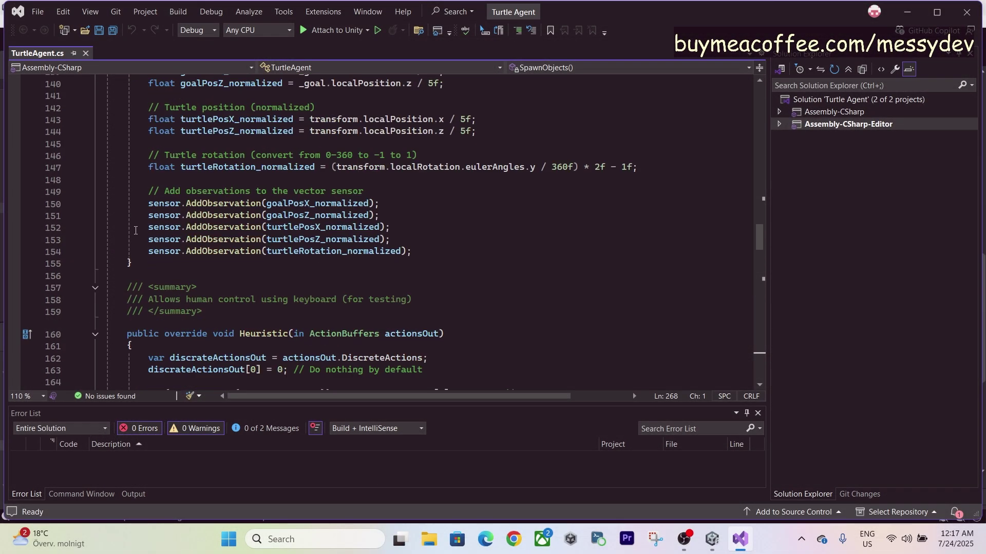
left_click_drag(149, 203, 412, 251)
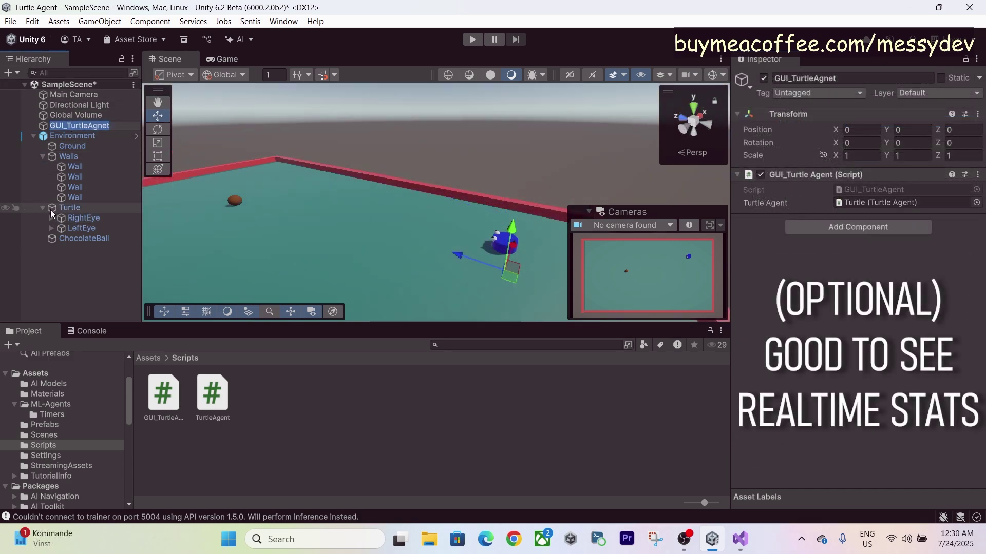
Step: Confirm the GUI_TurtleAgnet name and drag the Turtle into its Turtle Agent field
key("Return")
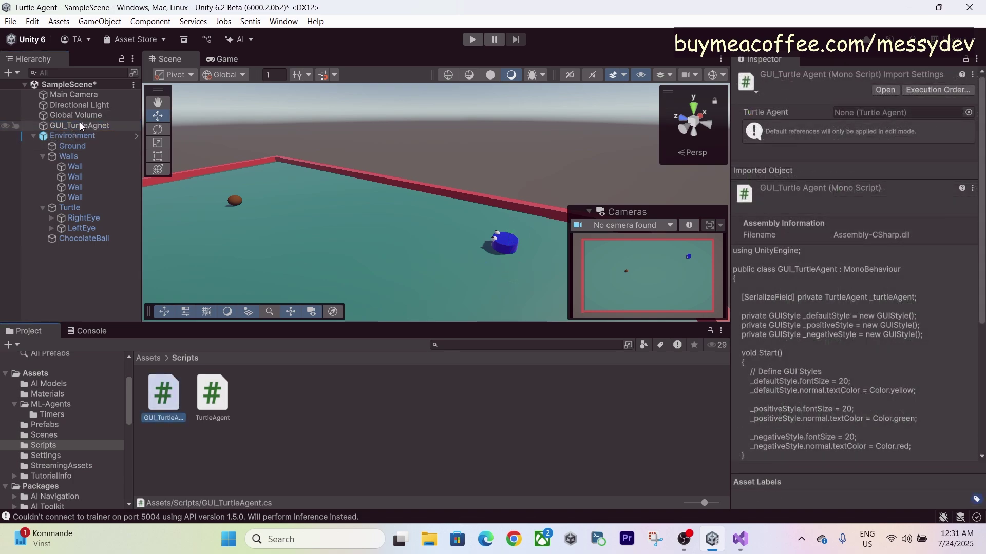
left_click(81, 125)
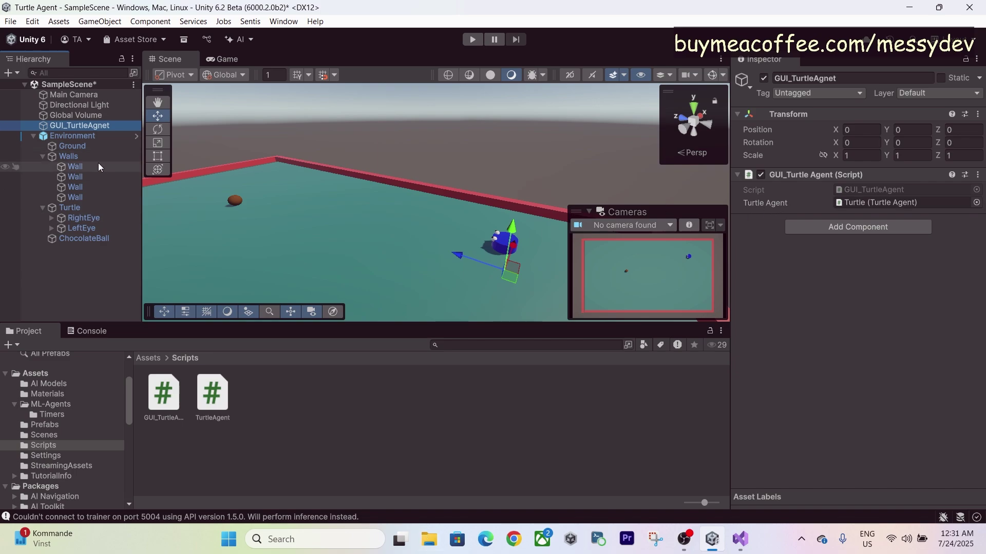
left_click_drag(71, 207, 855, 208)
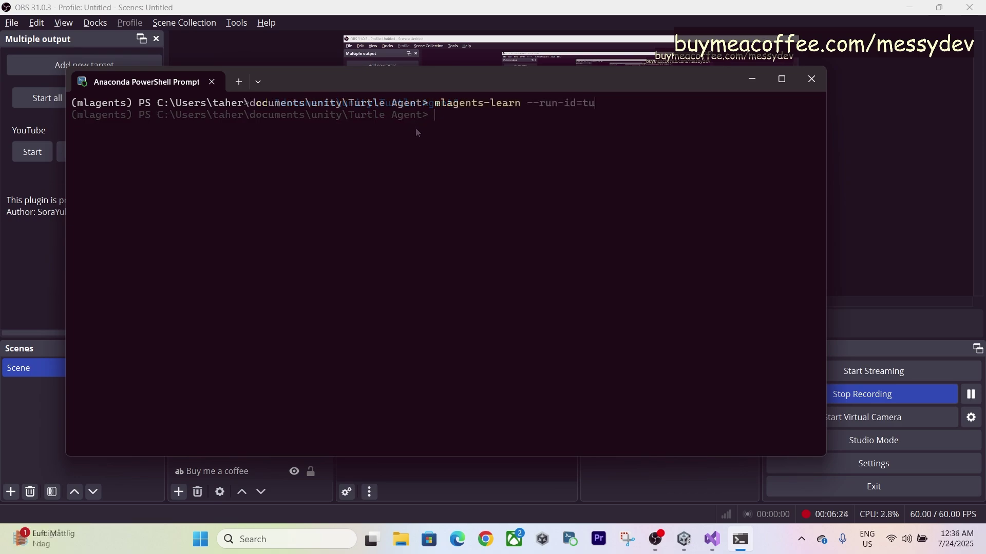
Step: Finish the run id turtle_agent1 and launch mlagents-learn training
type("rn --run-id=turtle")
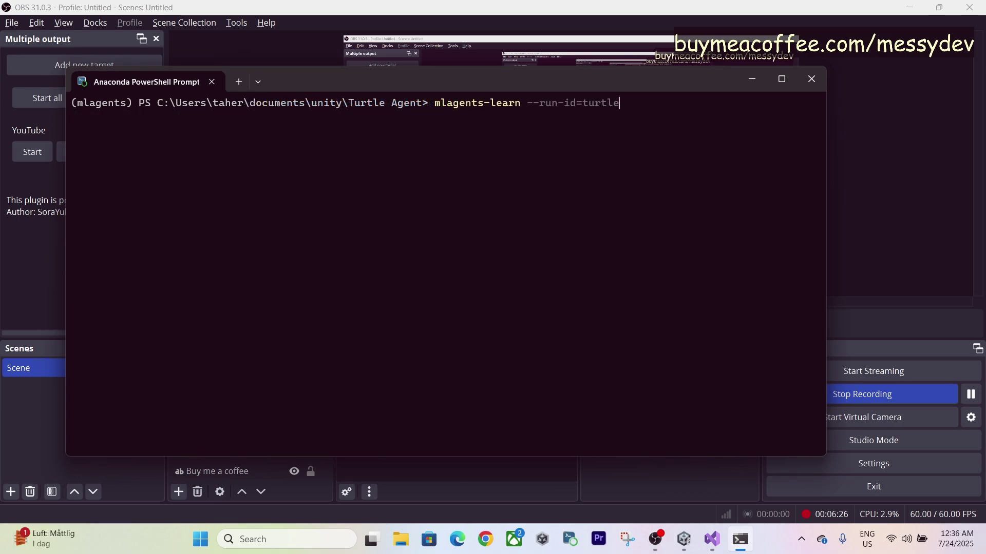
type("_agent1")
key("Return")
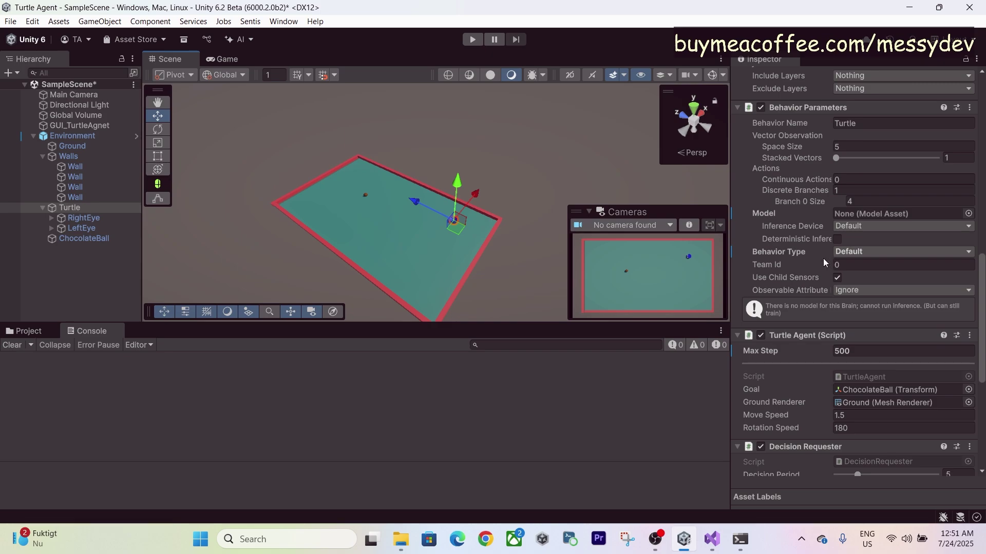
Step: Set Behavior Type to Heuristic Only and enter Play mode to steer the turtle manually
left_click(842, 258)
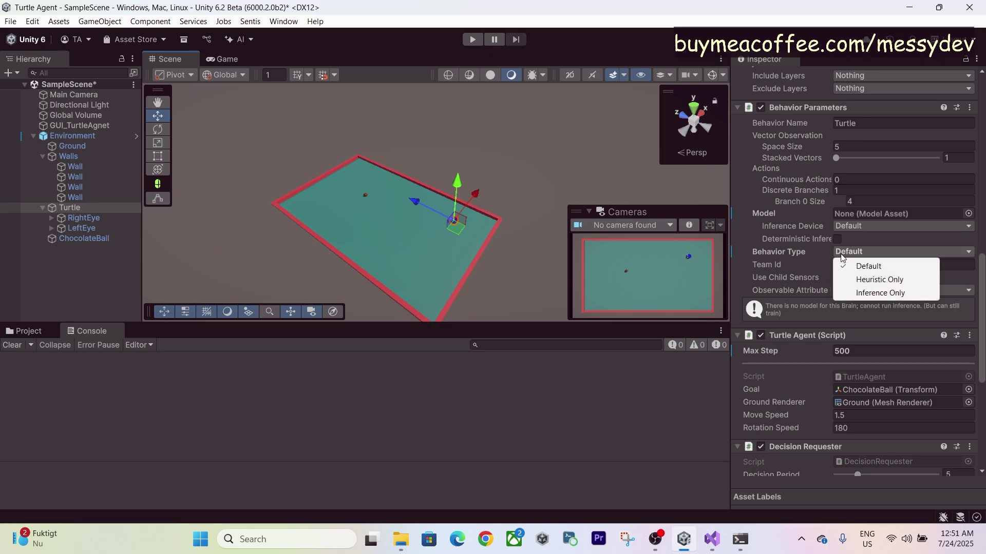
left_click(861, 286)
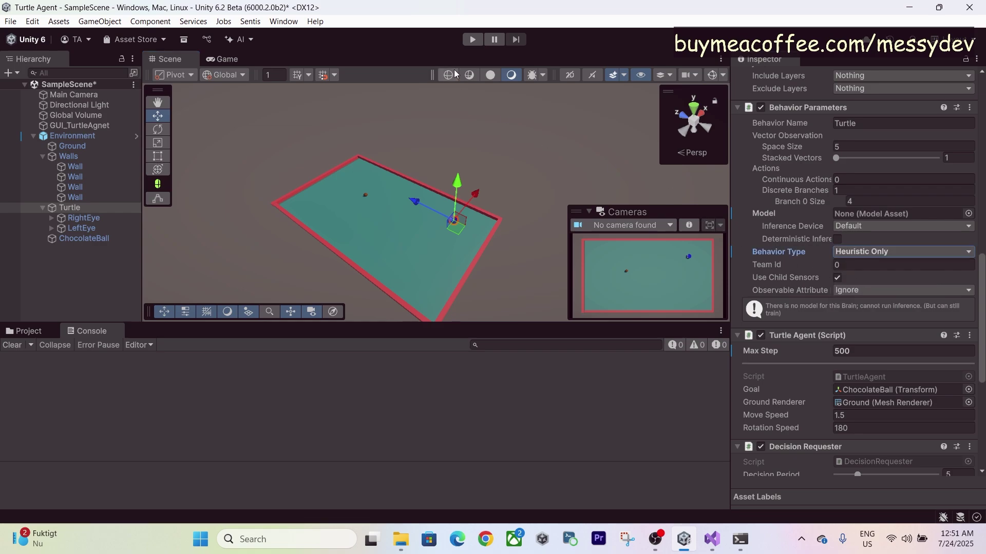
left_click(472, 39)
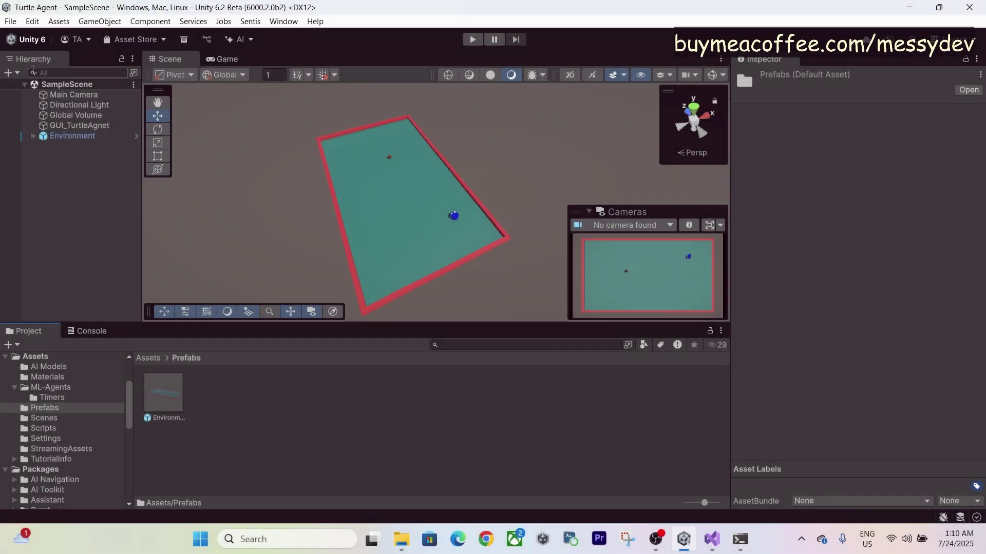
Step: Duplicate the Environment object with Ctrl+D until Environment (15) exists
left_click(17, 75)
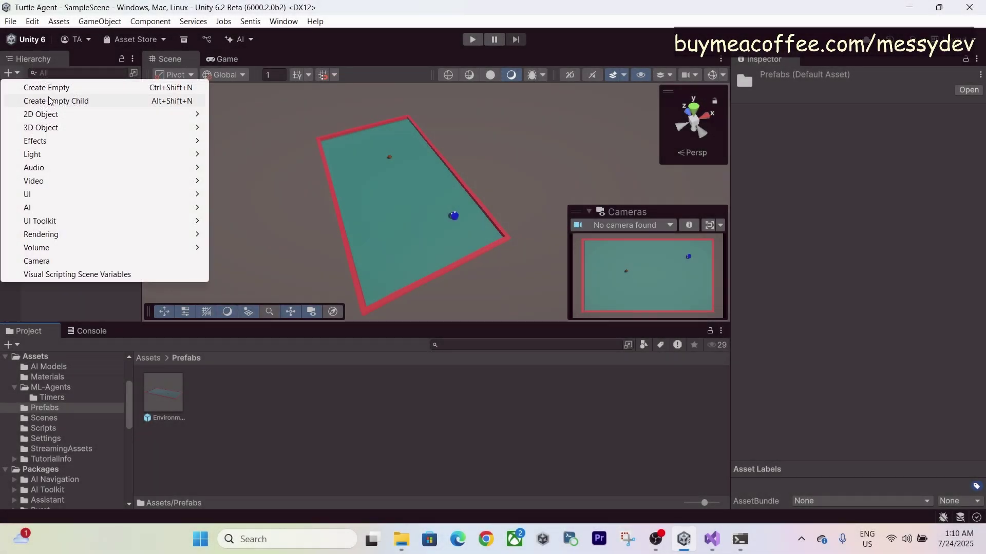
key("Escape")
key("ctrl+d")
key("ctrl+d")
key("ctrl+d")
key("ctrl+d")
key("ctrl+d")
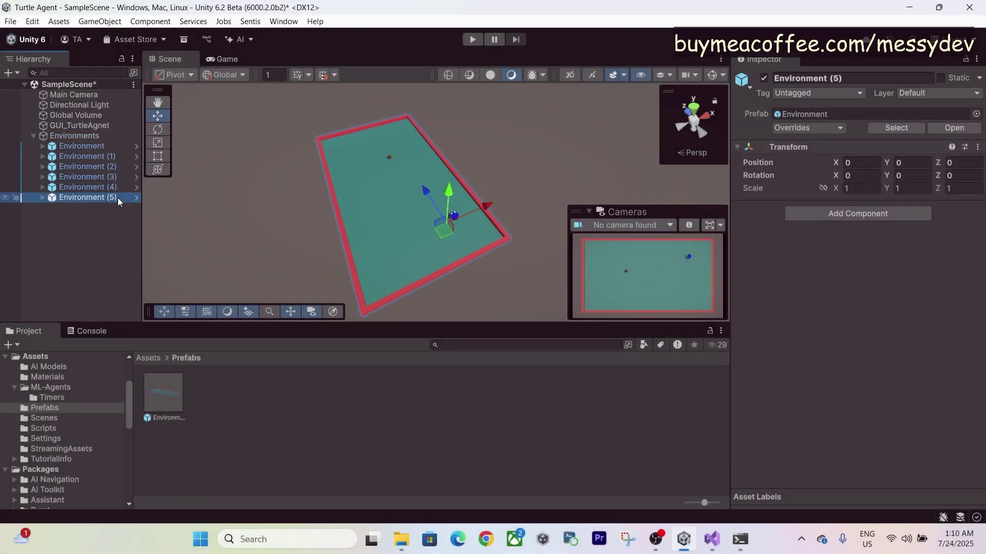
key("ctrl+d")
key("ctrl+d")
key("ctrl+d")
key("ctrl+d")
key("ctrl+d")
key("ctrl+d")
key("ctrl+d")
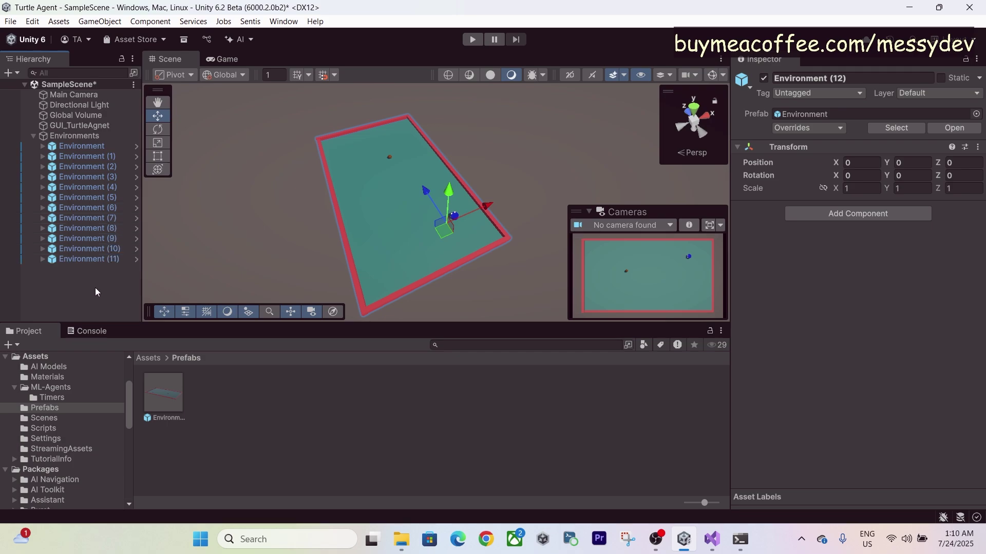
key("ctrl+d")
key("ctrl+d")
key("ctrl+d")
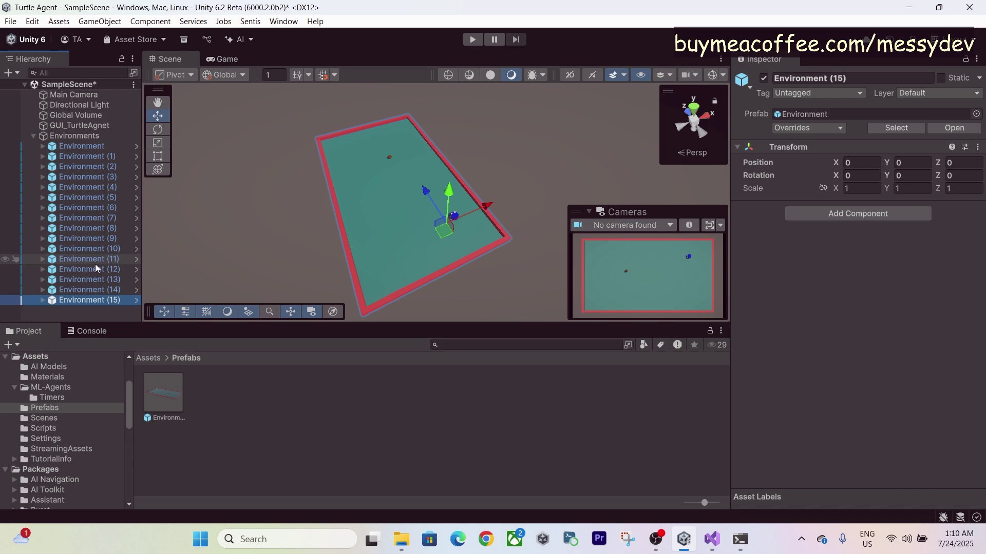
Step: Add Objects Layout to Environments, widen the grid padding, and reset Behavior Type to Default
left_click(75, 135)
left_click(858, 183)
left_click(821, 263)
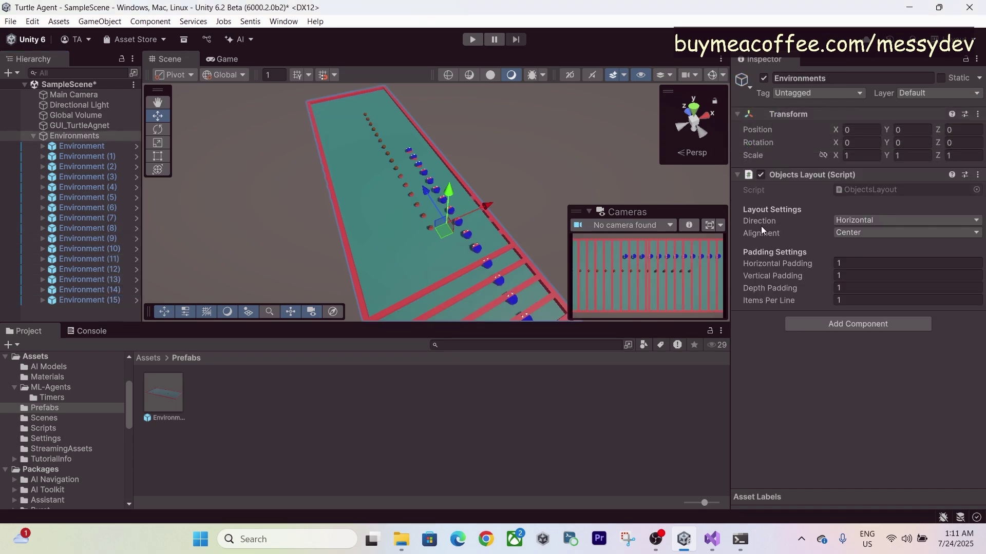
left_click_drag(770, 288, 842, 266)
left_click_drag(462, 206, 682, 141, "alt")
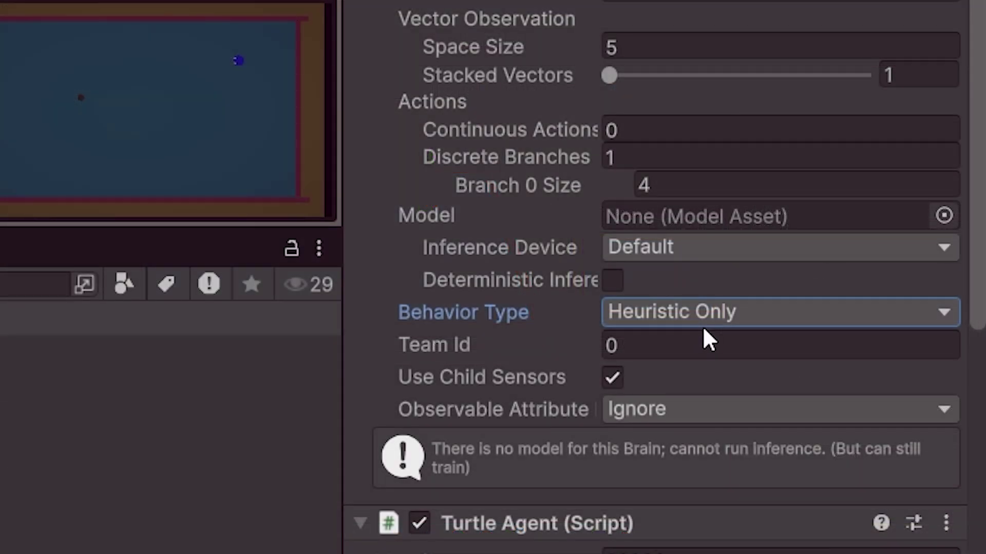
left_click(711, 314)
left_click(699, 357)
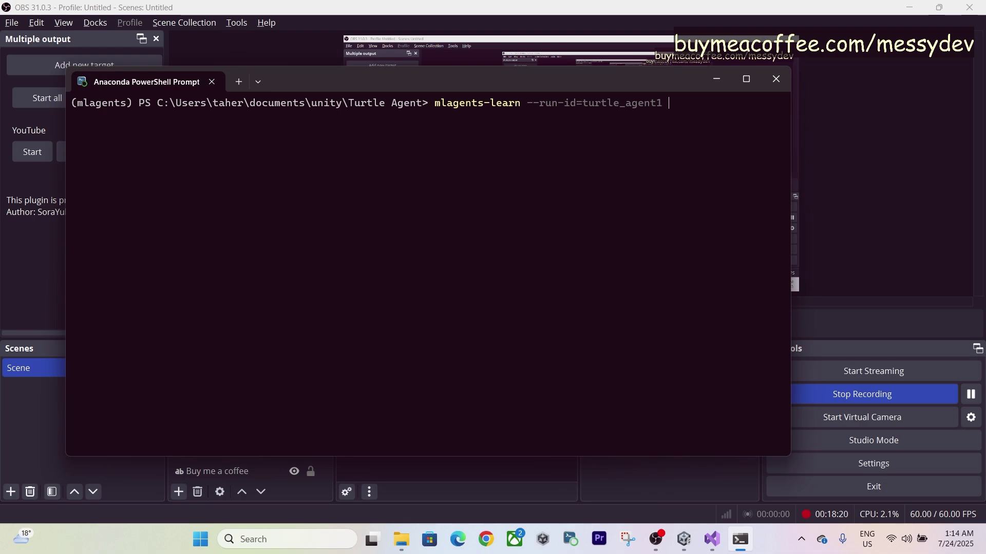
Step: Relaunch the turtle_agent1 run with --force, then press Play in Unity to train
type("--")
type("forc")
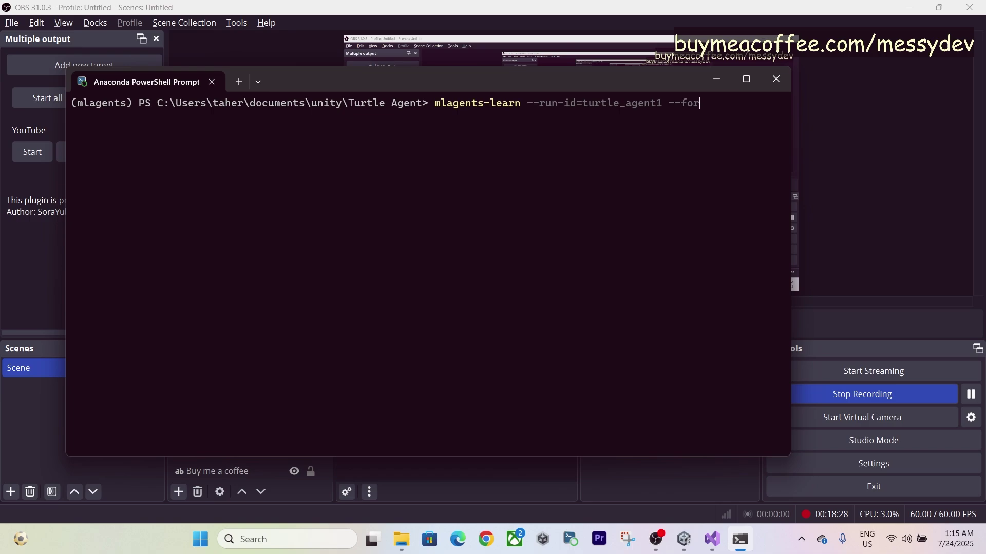
type("e")
key("Return")
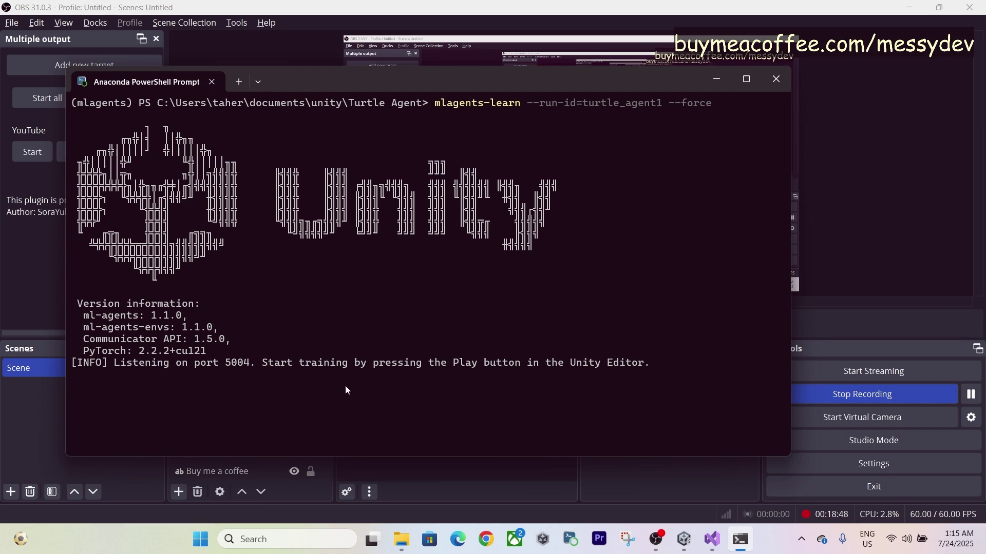
key("alt+Tab")
left_click(473, 39)
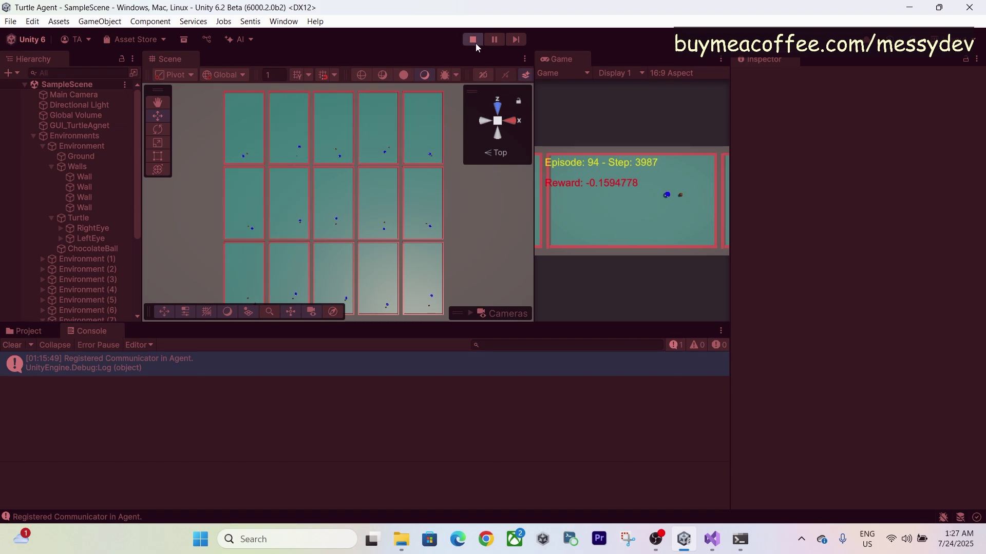
Step: Stop Play mode to end training and select the training output in the terminal
left_click(473, 39)
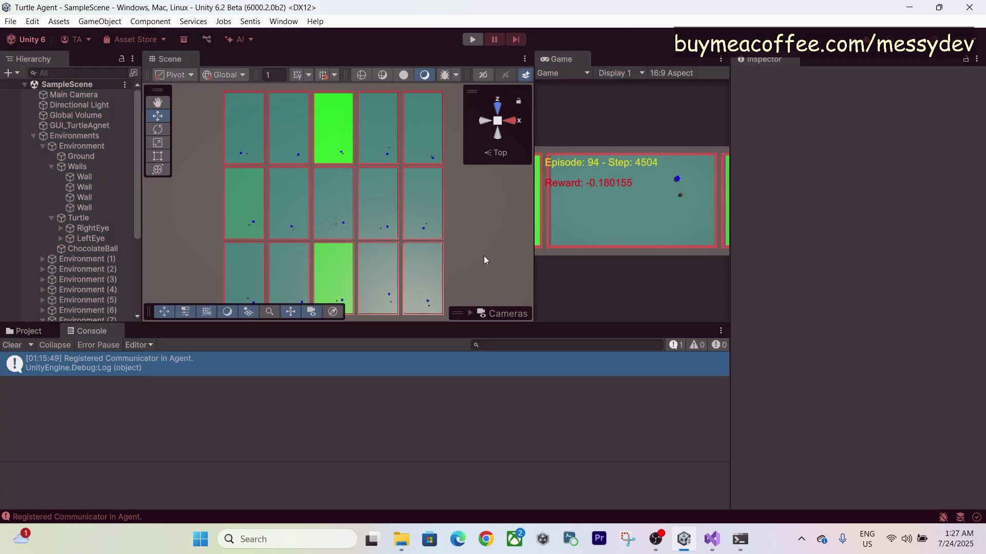
left_click_drag(481, 288, 431, 294)
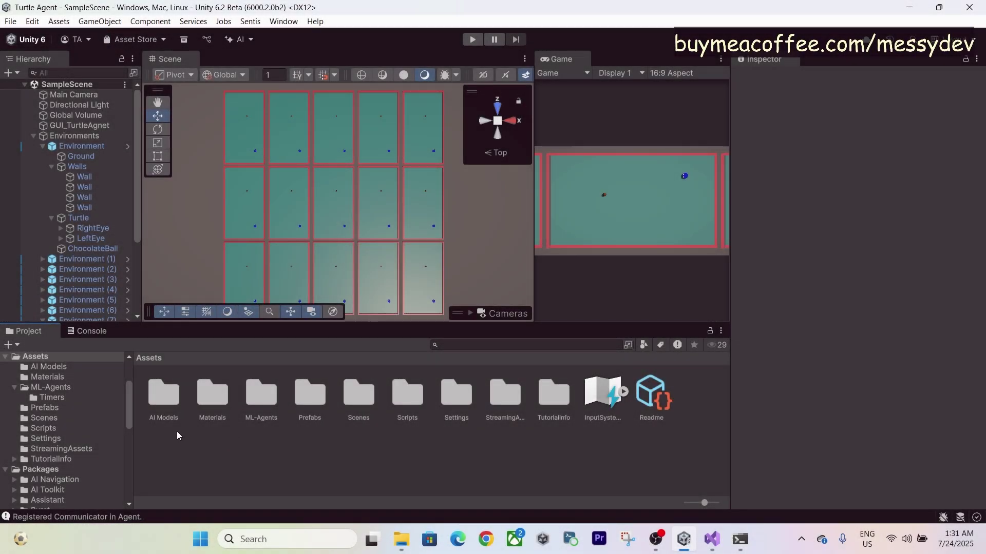
Step: Reveal Assets in Explorer, open results > turtle_agent1, and drag Turtle.onnx into Unity
left_click(157, 420)
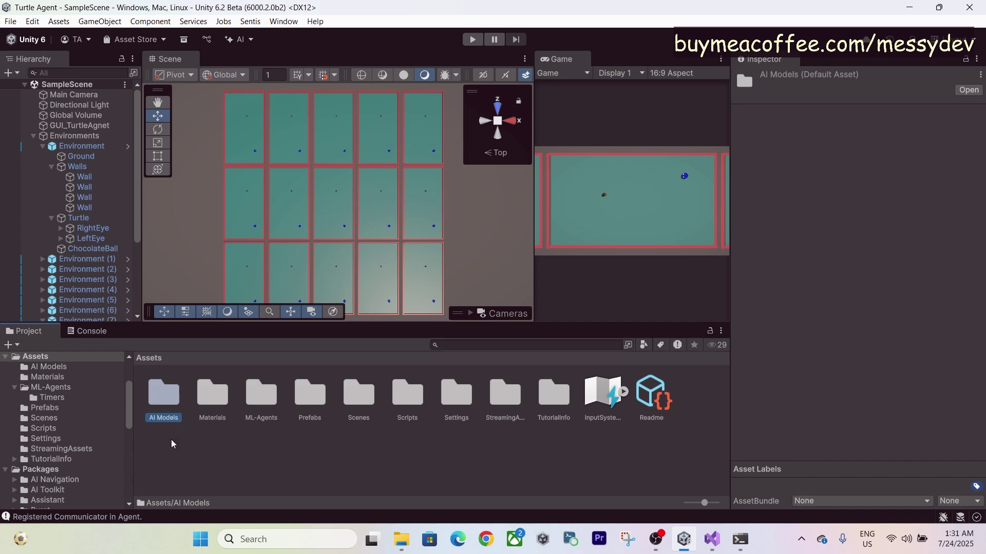
right_click(218, 442)
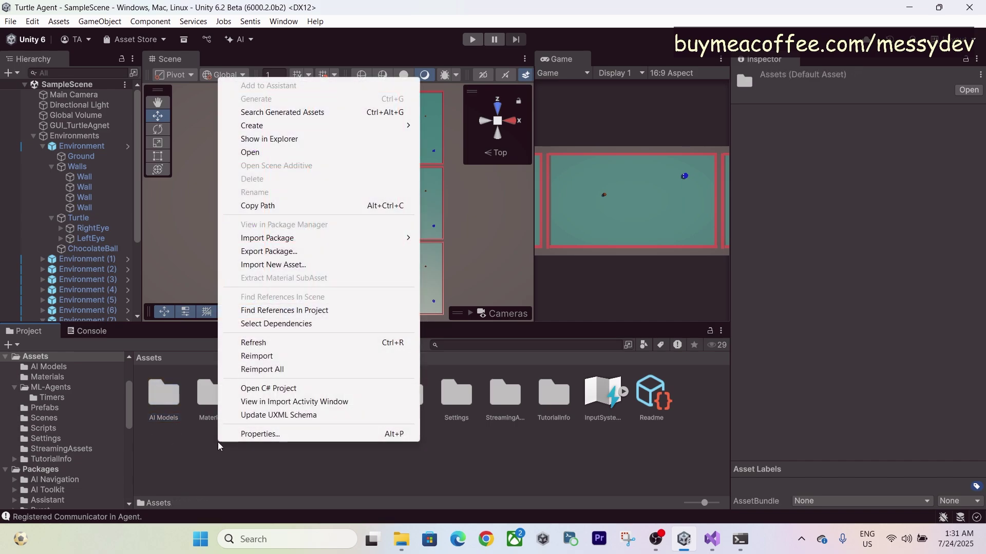
left_click(321, 143)
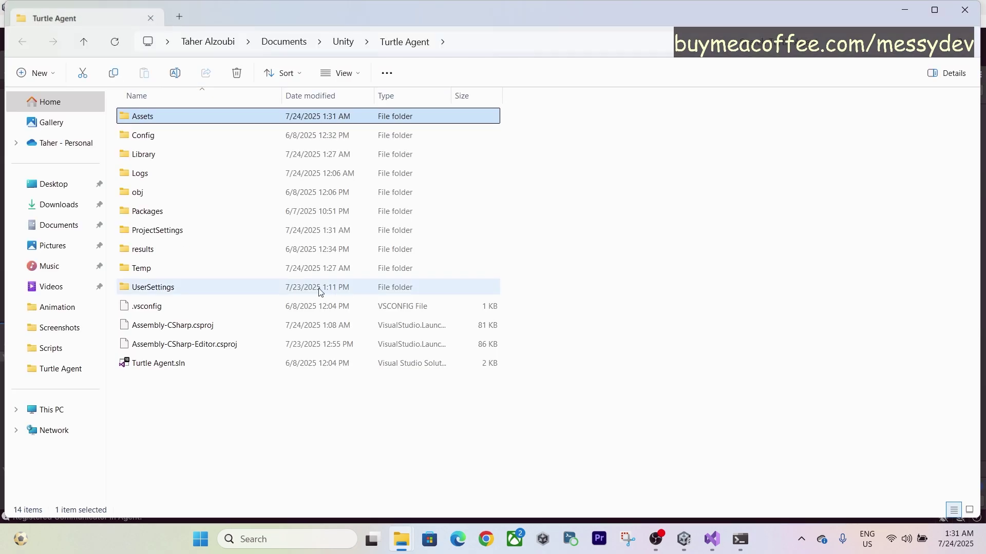
double_click(154, 249)
double_click(147, 135)
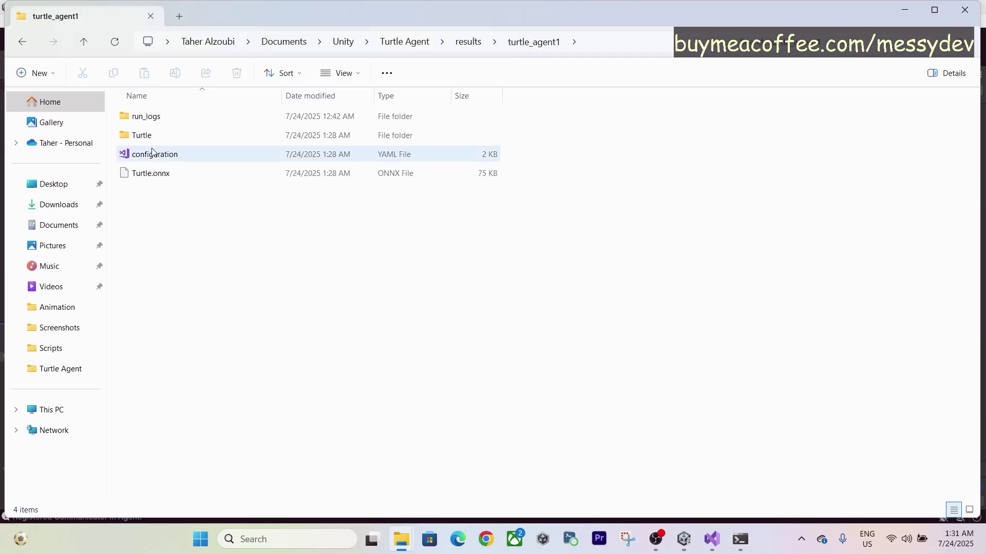
left_click_drag(149, 175, 186, 238)
key("alt+Tab")
key("alt+Tab")
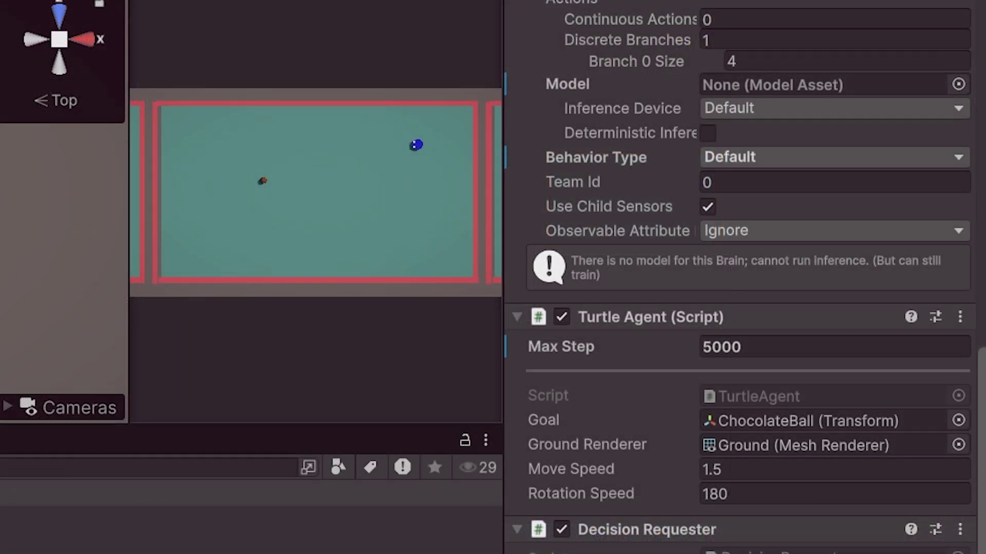
Step: Assign the Turtle 1 model, set Behavior Type to Inference Only, and enter Play mode
scroll(855, 494, "up", 3)
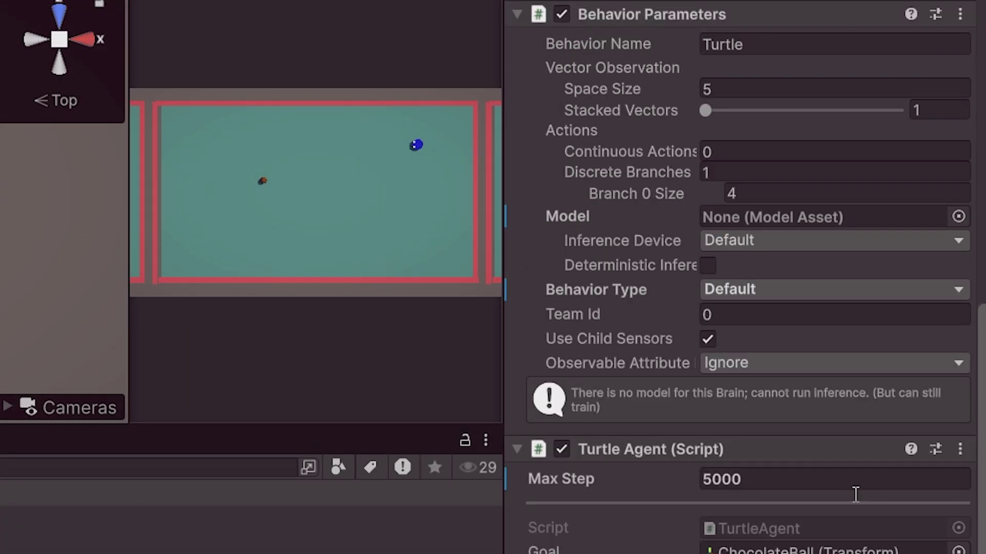
left_click_drag(356, 449, 747, 213)
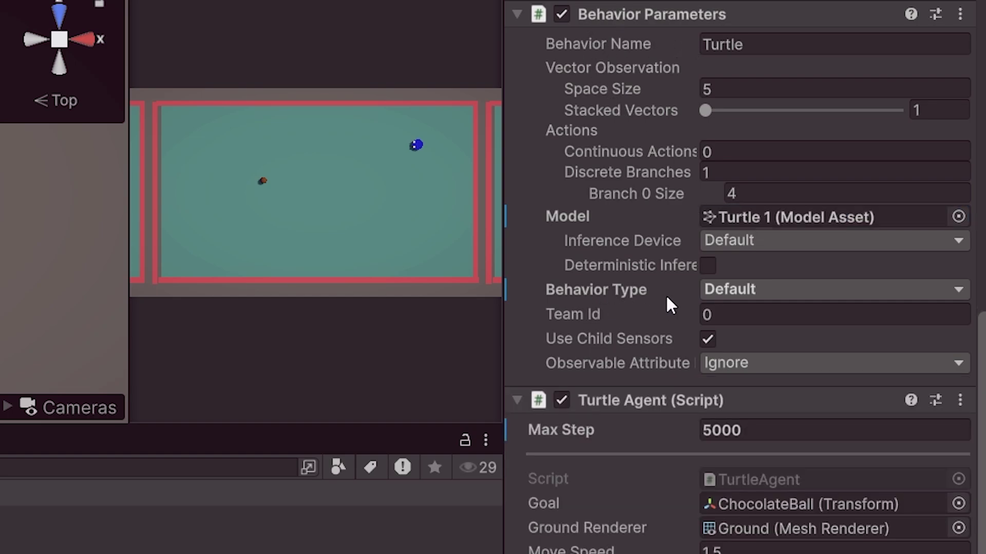
left_click(734, 289)
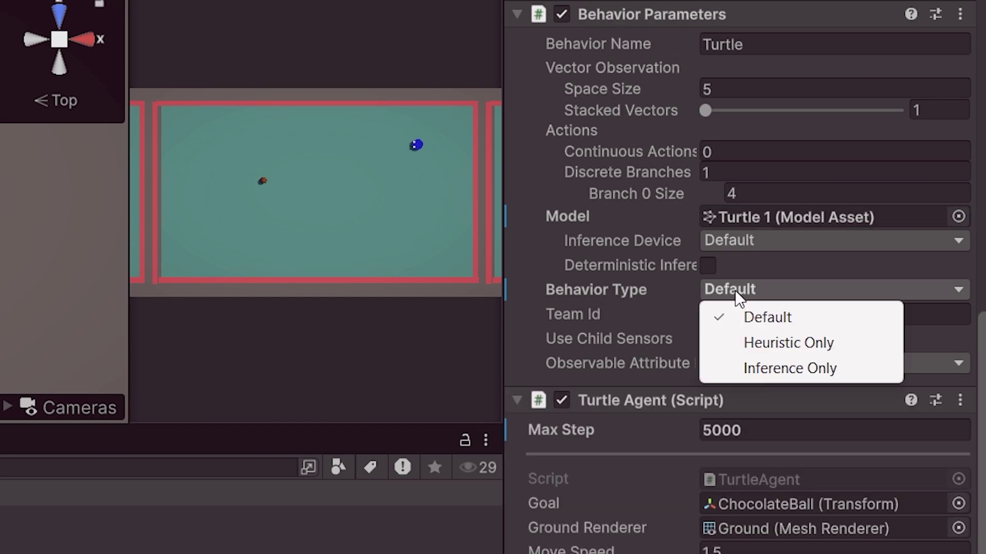
left_click(753, 378)
left_click(470, 39)
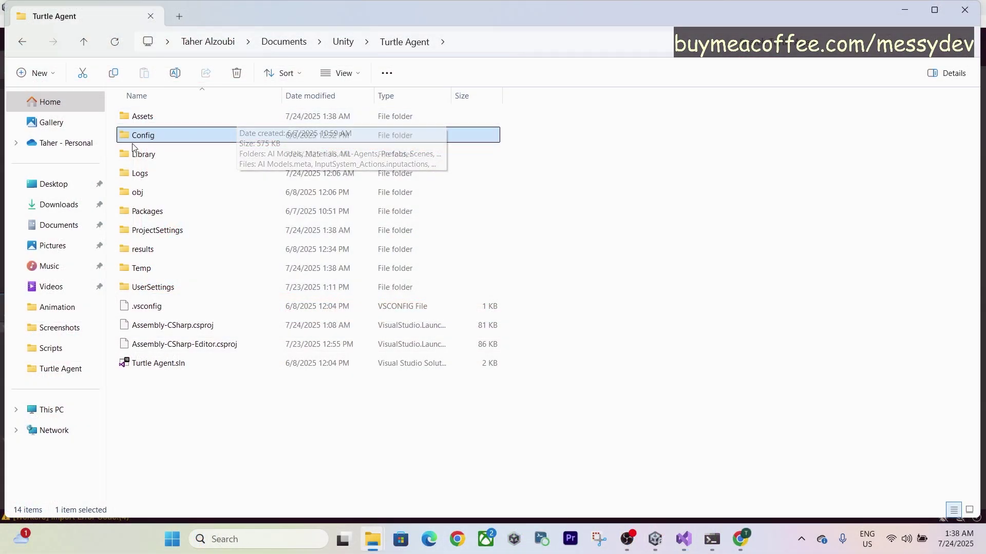
Step: Select the Config folder inside the Turtle Agent project folder
left_click(146, 143)
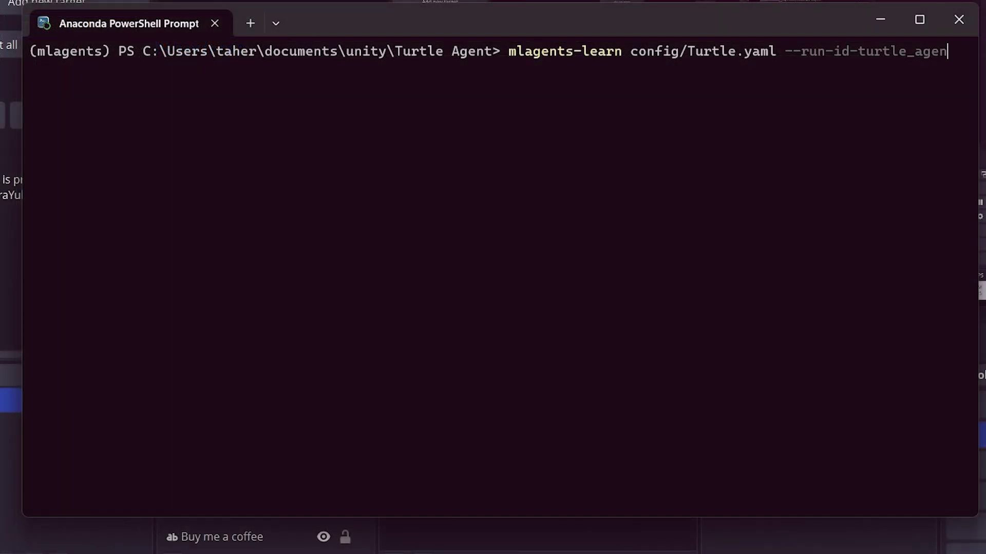
Step: Correct the command to 'mlagents-learn config/Turtle.yaml --run-id=turtle_agent --resume' to resume training
key("Return")
key("BackSpace")
type("=")
key("Return")
type("--resume")
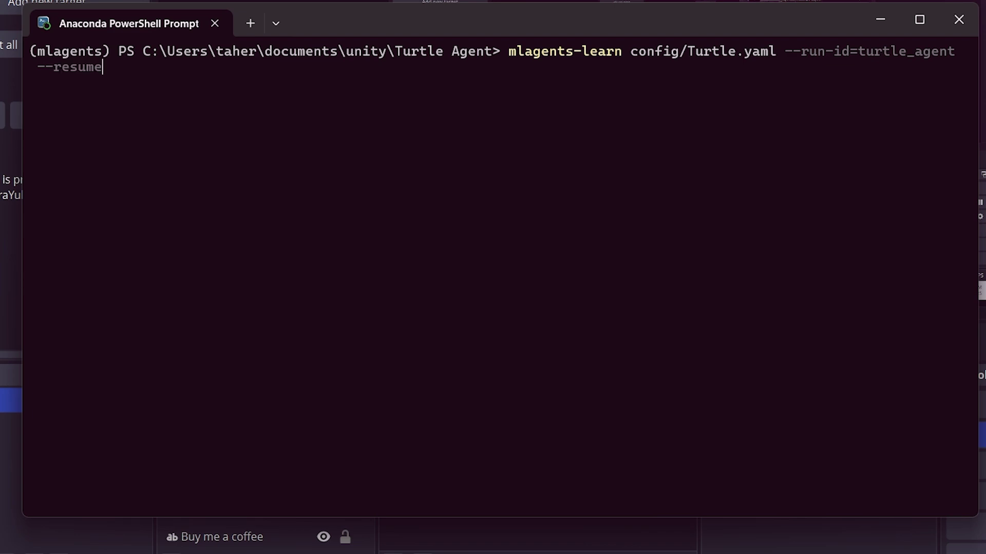